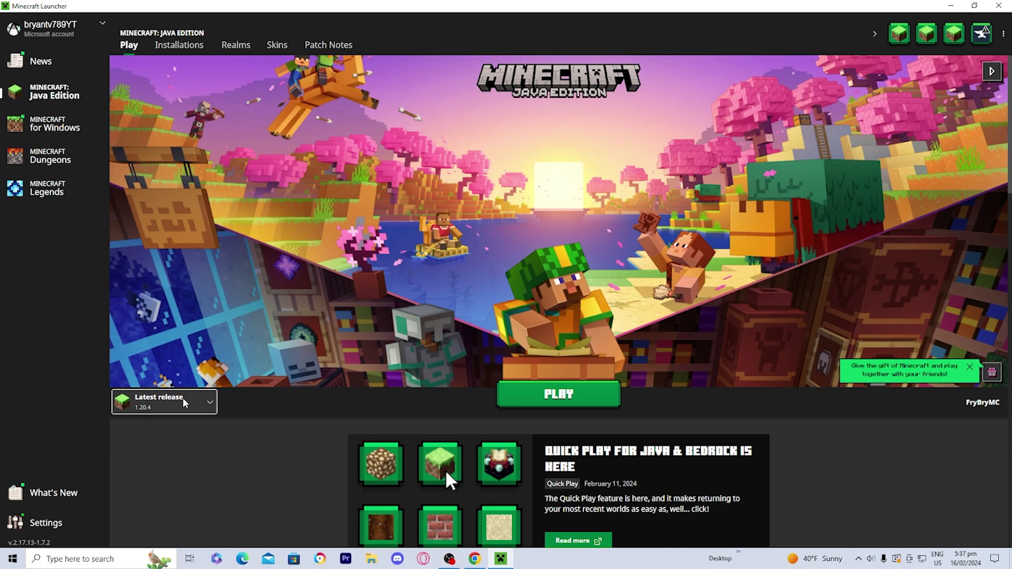
Launch Minecraft Java Edition on the Latest release 1.20.4 from the launcher
left_click(184, 404)
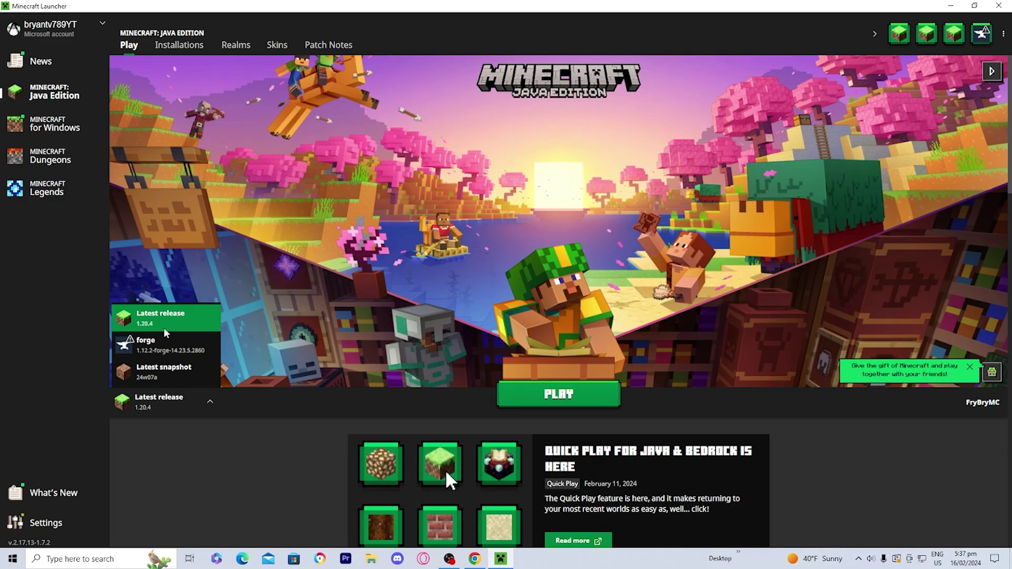
left_click(166, 333)
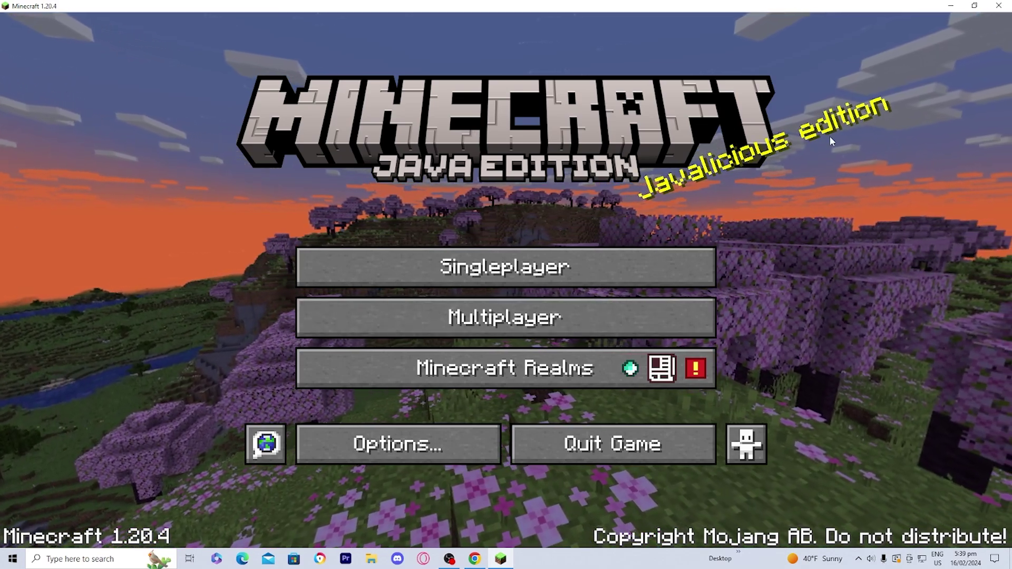
Close Minecraft and scroll the mcpecentral guide to Step 2: Download Jarfix & Java
left_click(992, 8)
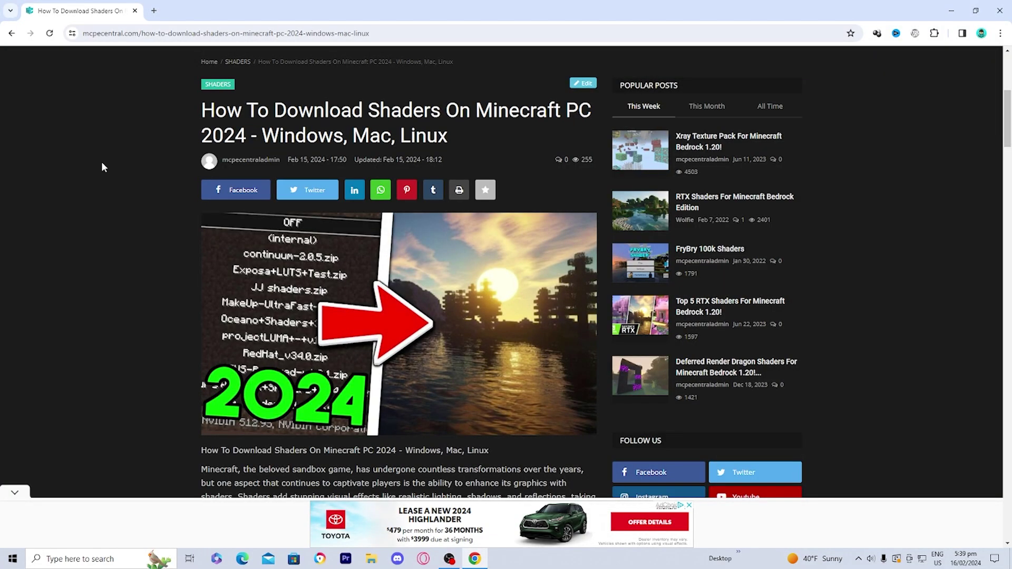
scroll(102, 168, "down", 7)
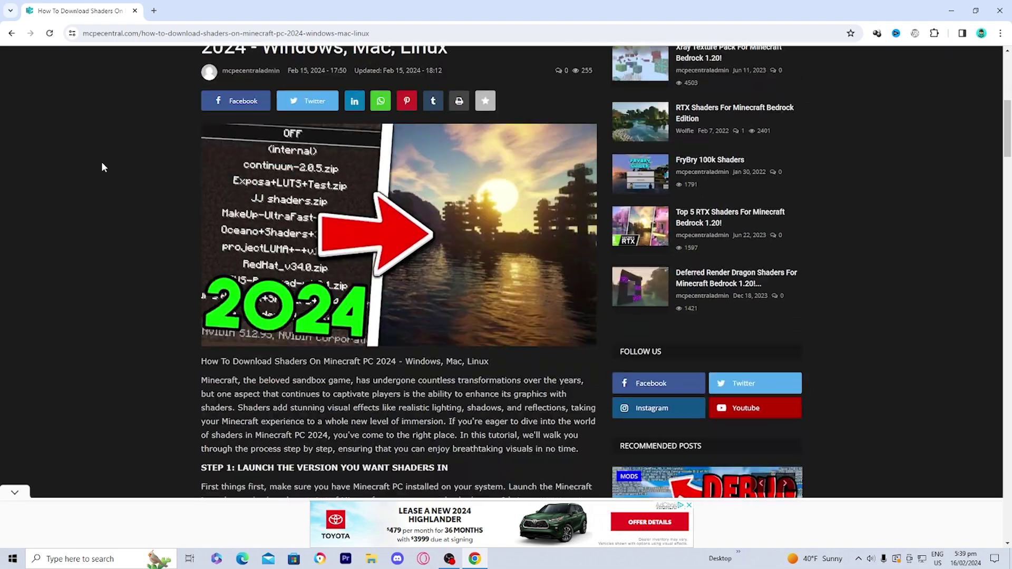
scroll(102, 168, "down", 3)
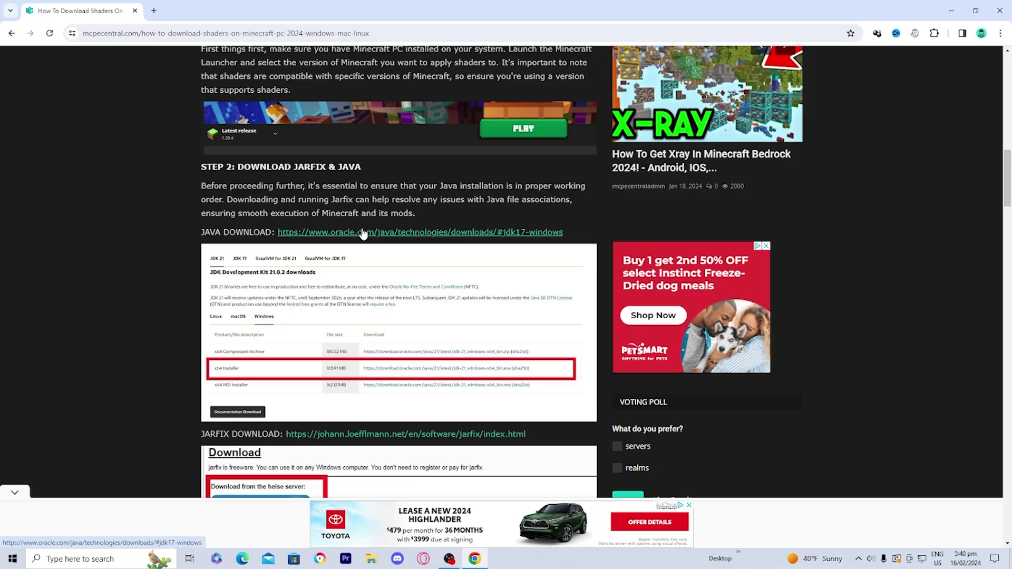
On Oracle's JDK 21 downloads page, choose Windows and get the x64 Installer (.exe)
left_click(433, 214)
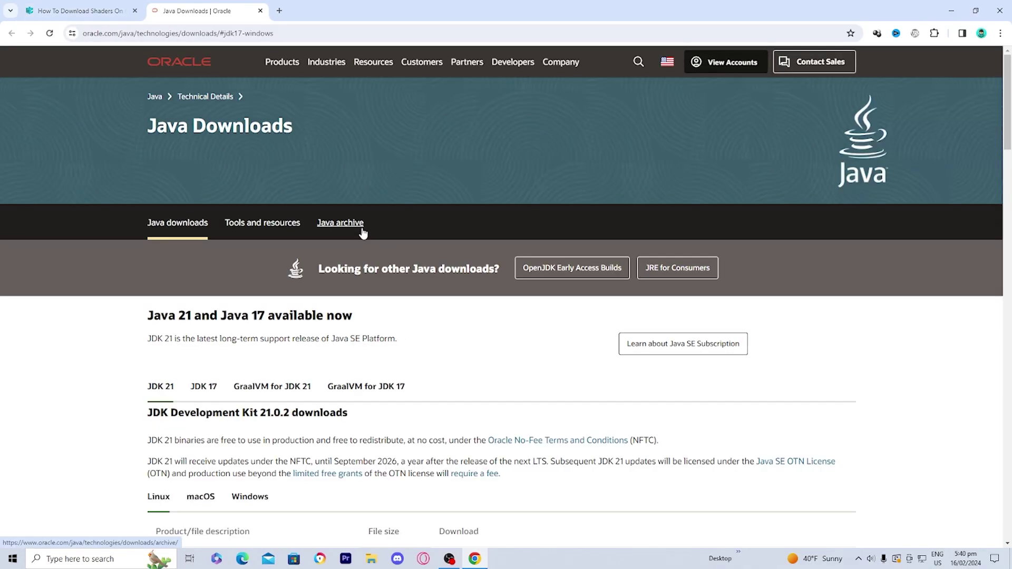
scroll(325, 226, "down", 3)
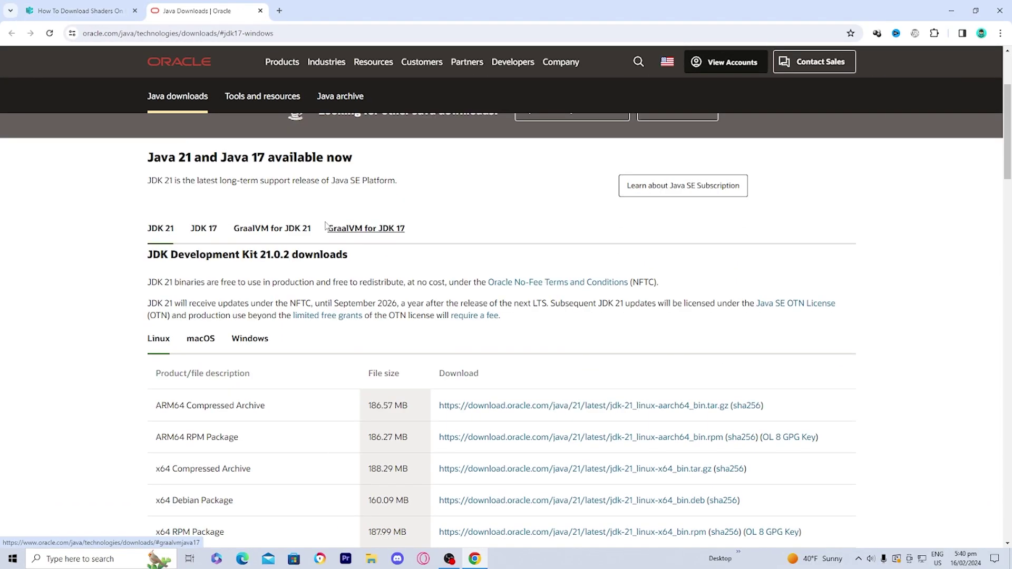
scroll(48, 241, "down", 2)
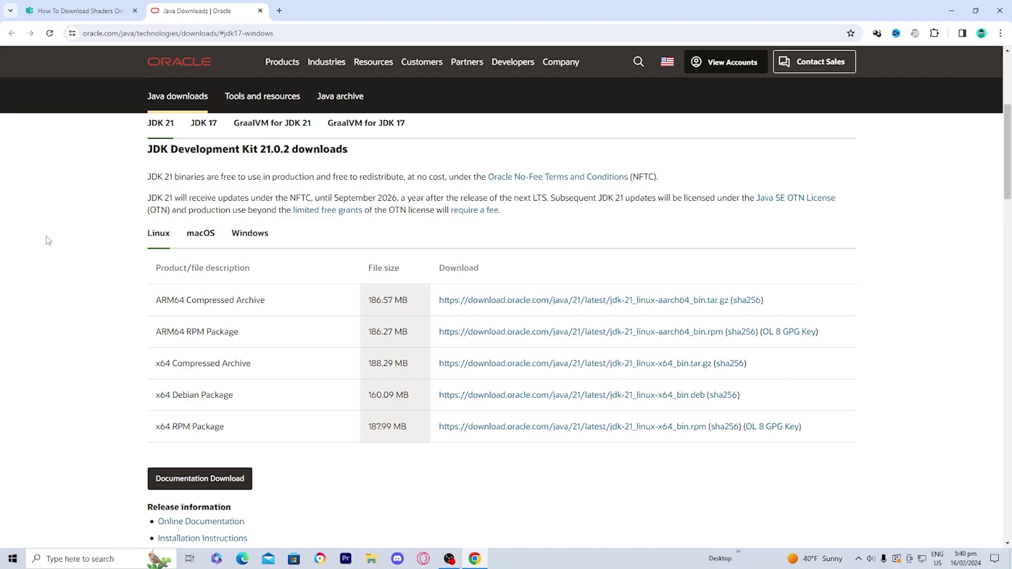
left_click(240, 242)
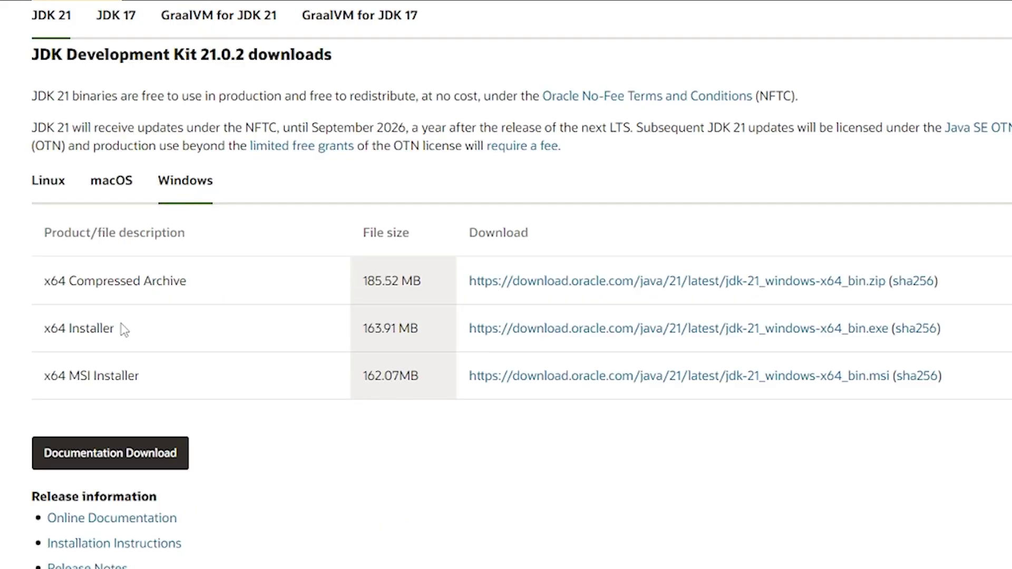
left_click_drag(124, 330, 42, 341)
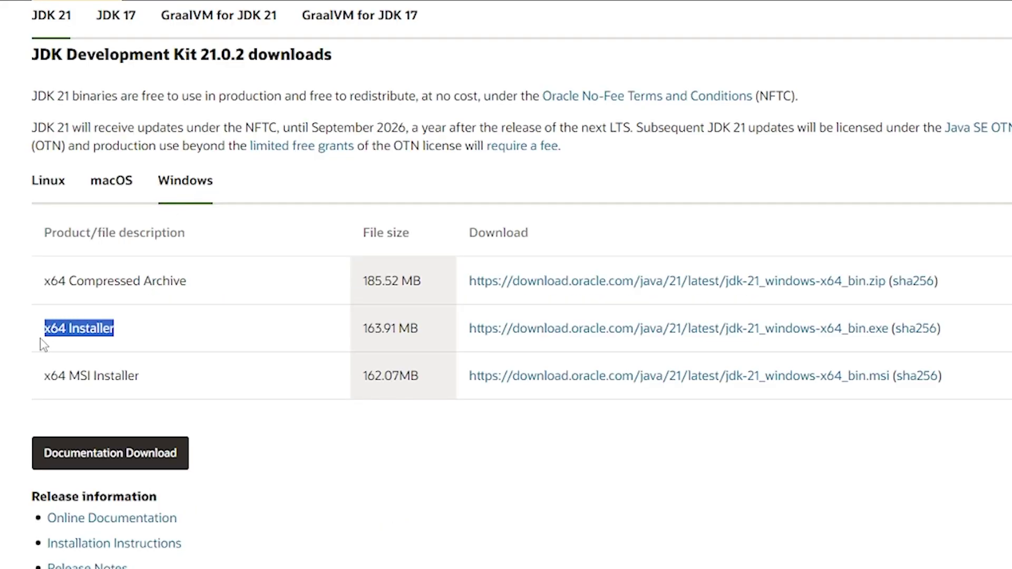
left_click_drag(420, 333, 362, 331)
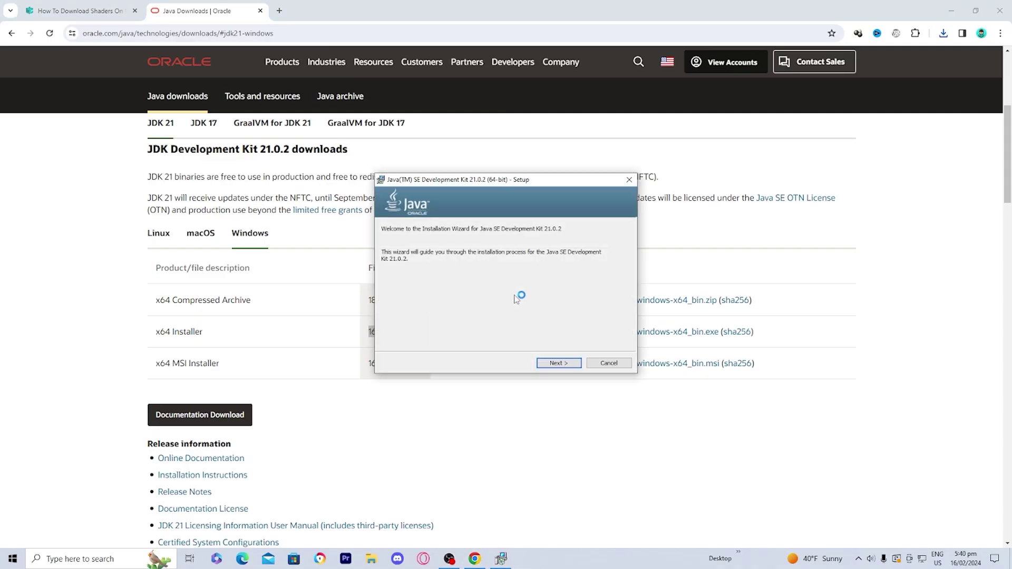
Install JDK 21.0.2 to the default C:\Program Files\Java\jdk-21 folder and close setup
left_click(558, 364)
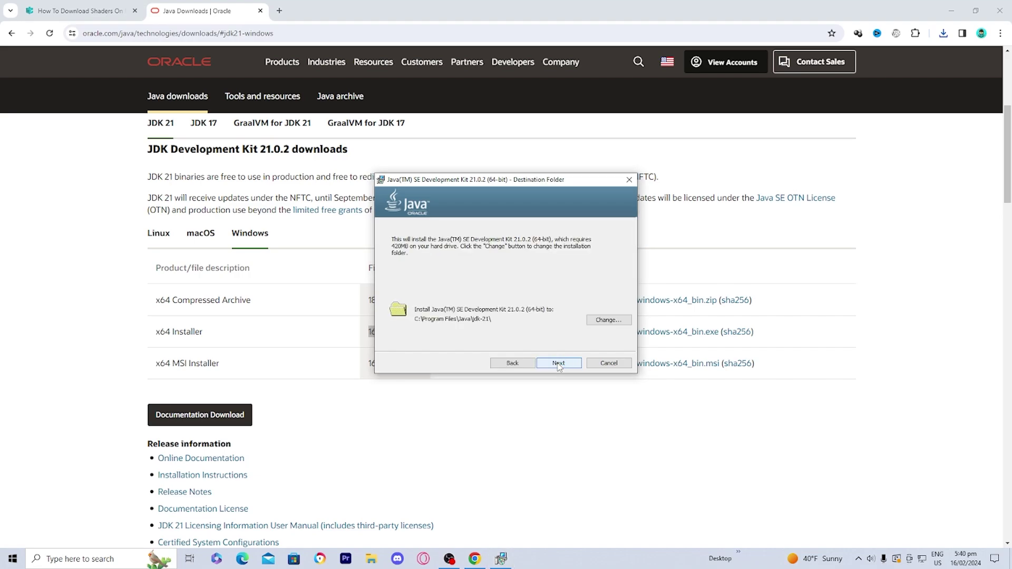
left_click(559, 363)
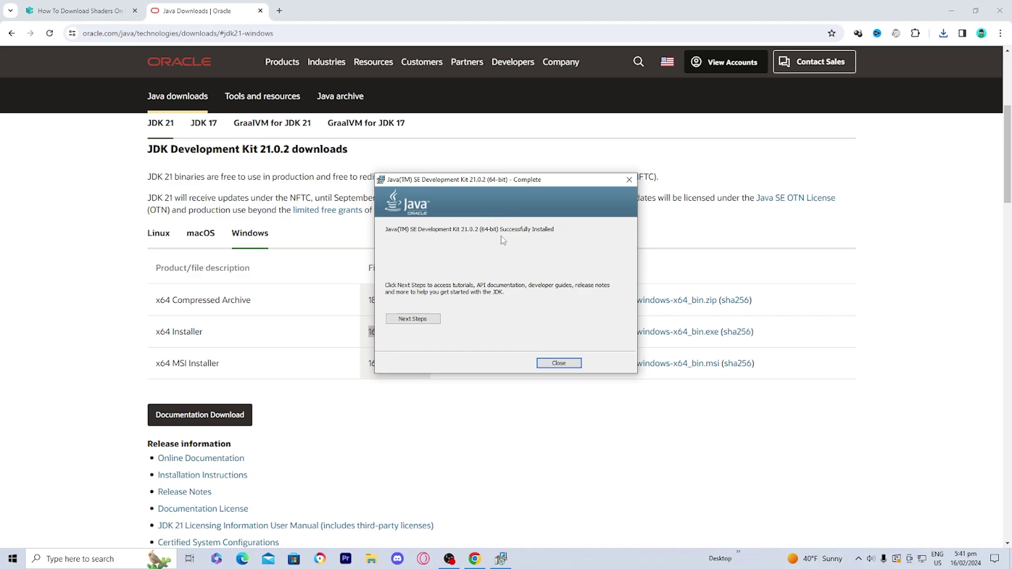
left_click(559, 364)
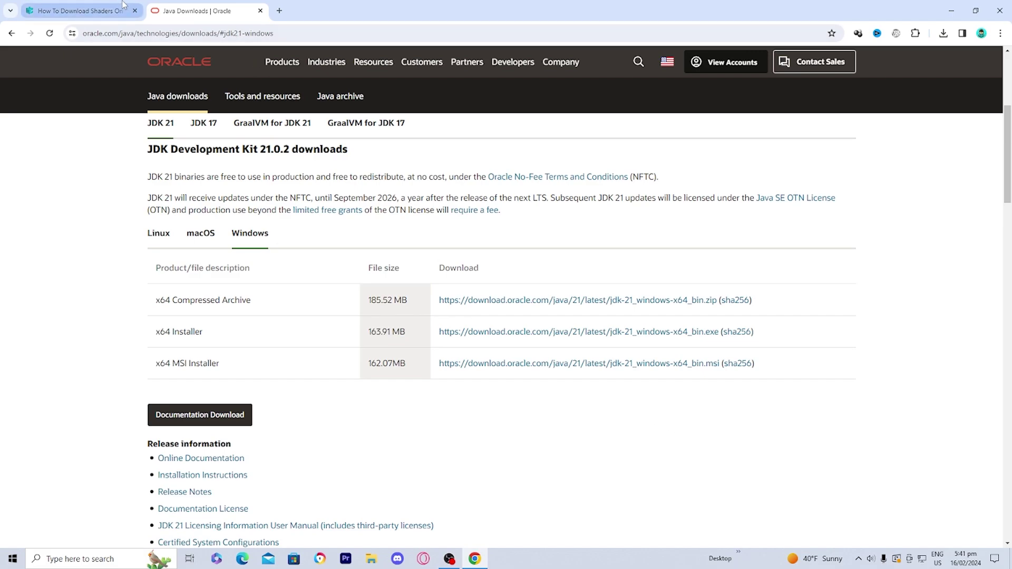
Return to the 'How To Download Shaders' tab and scroll to the Jarfix download link
left_click(79, 10)
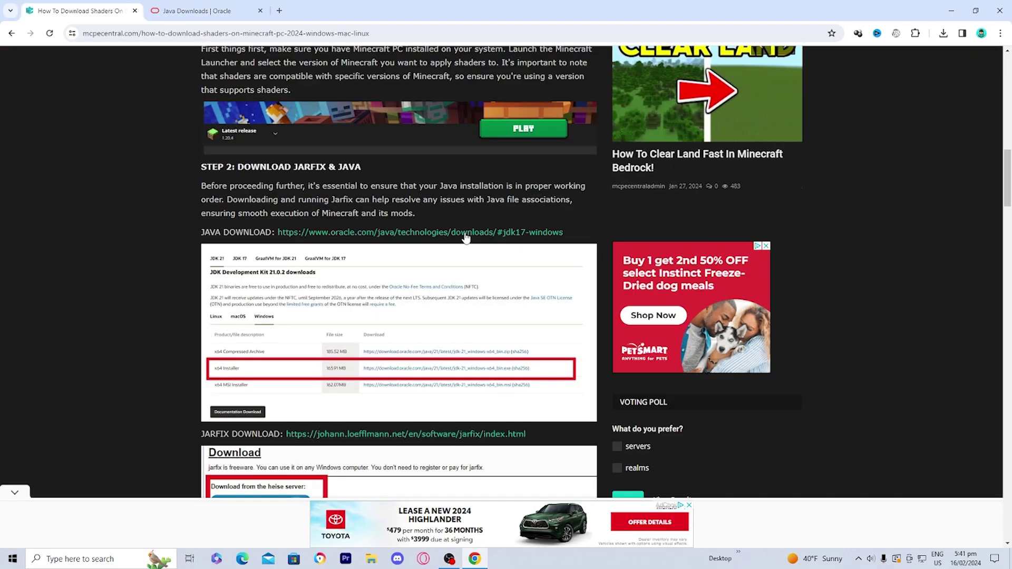
scroll(87, 259, "down", 4)
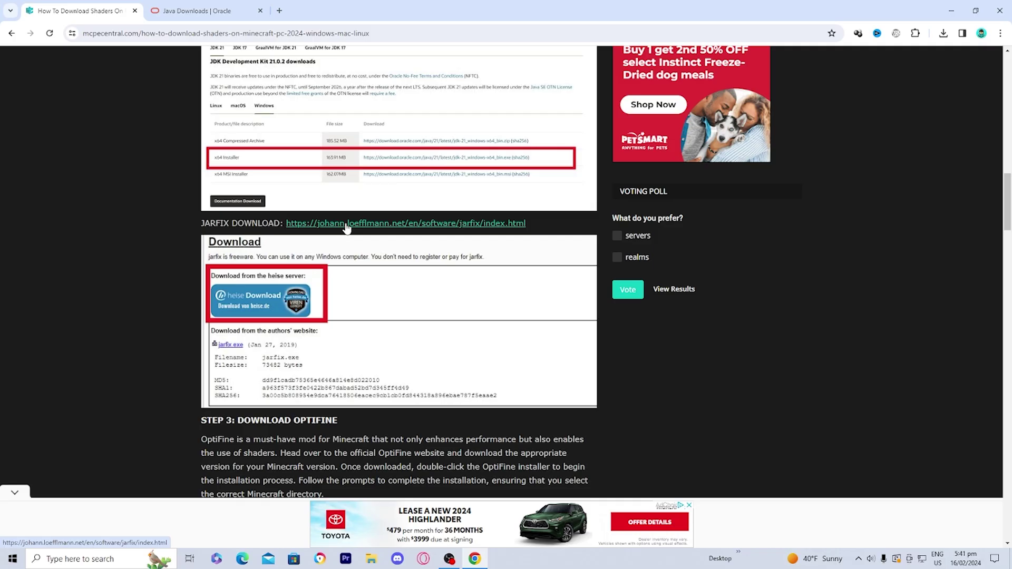
Open the Jarfix page and download jarfix.exe (71.8 KB)
left_click(374, 151)
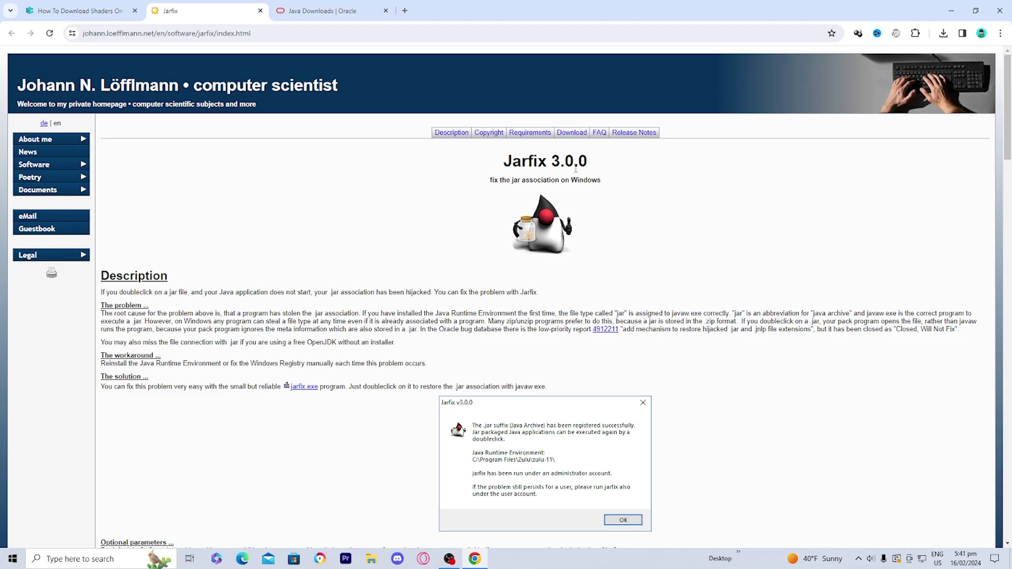
scroll(519, 158, "down", 9)
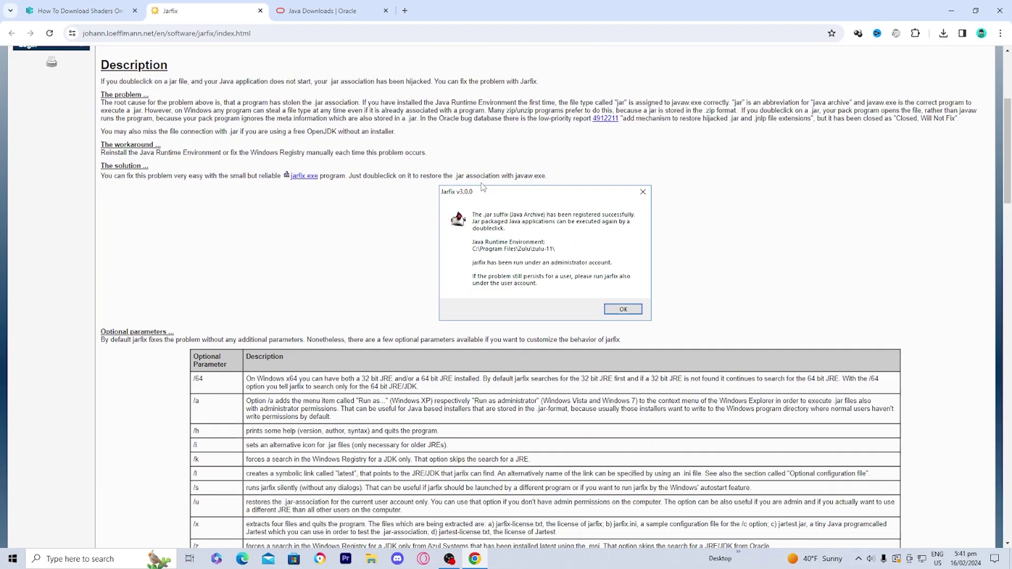
scroll(483, 186, "down", 6)
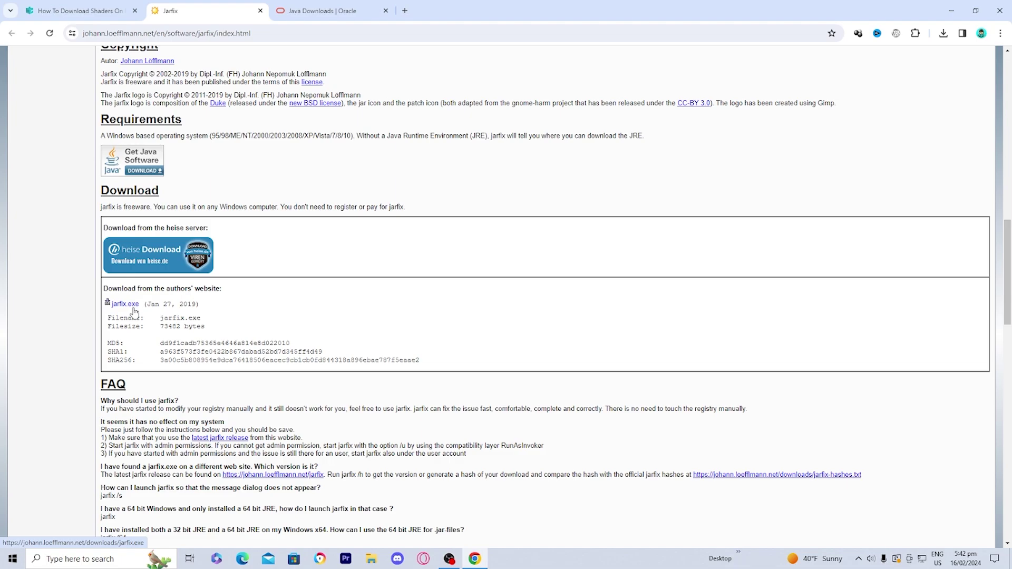
left_click(131, 308)
Run jarfix.exe to register .jar files with jdk-21 and dismiss the confirmation
mouse_move(862, 72)
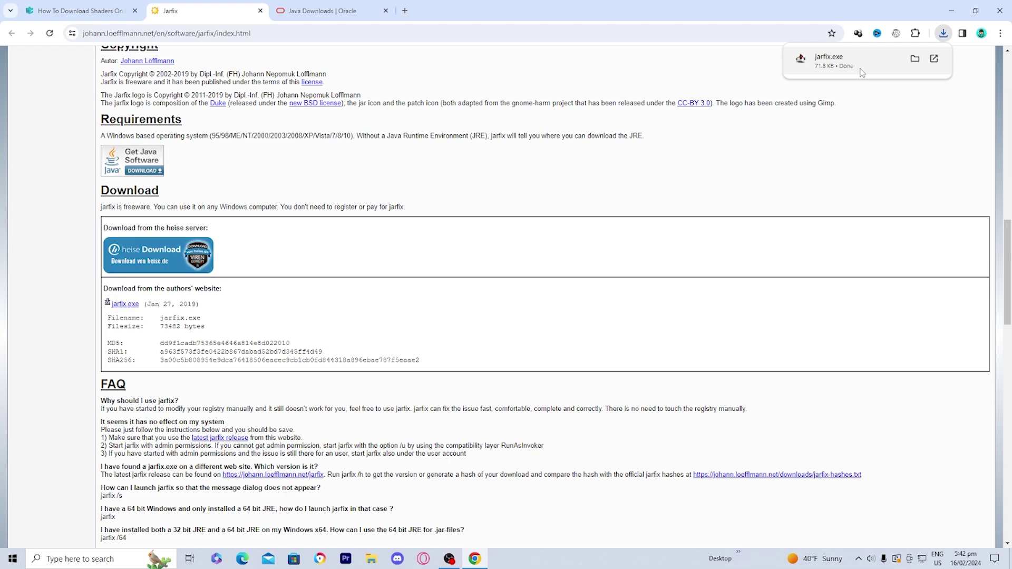
left_click(862, 73)
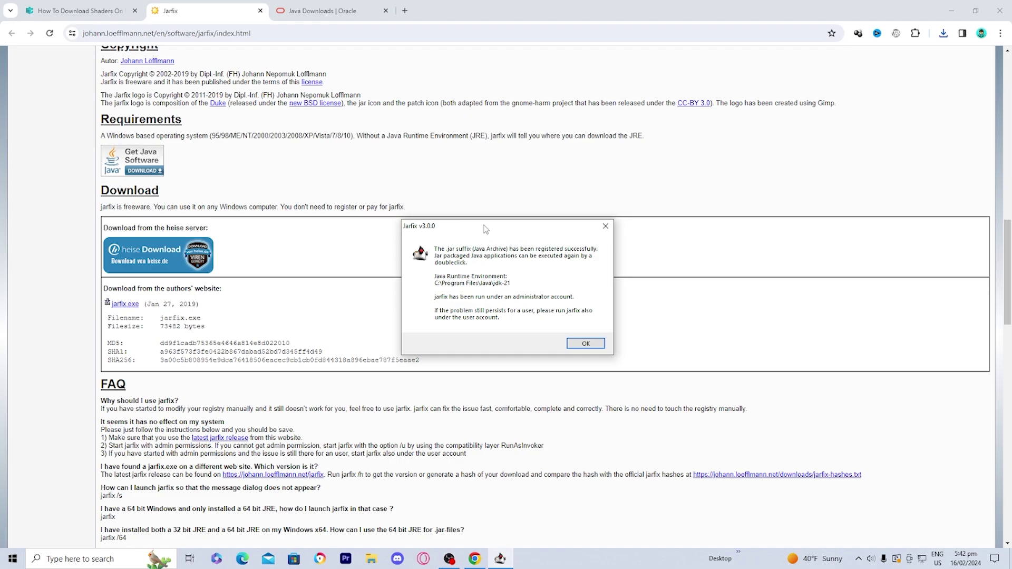
left_click(585, 344)
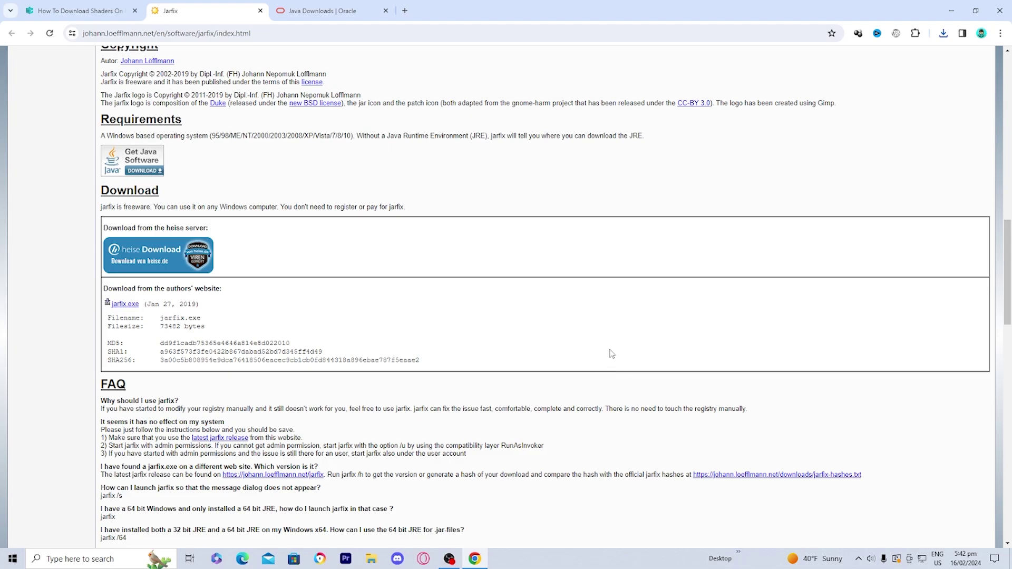
In the tutorial tab, follow Step 3's optifine.net/downloads link
left_click(82, 7)
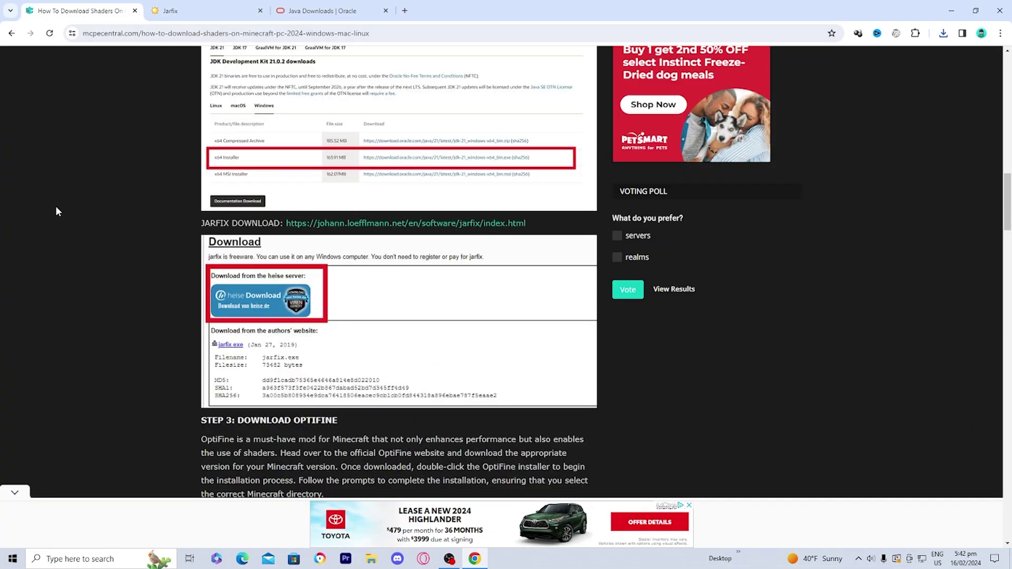
scroll(57, 211, "down", 5)
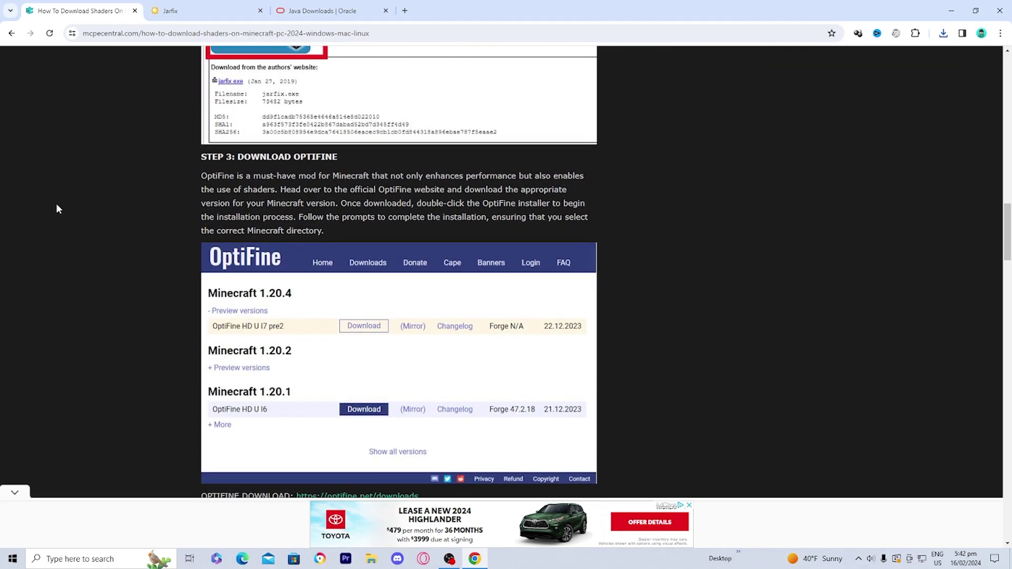
scroll(56, 202, "down", 3)
scroll(55, 189, "up", 2)
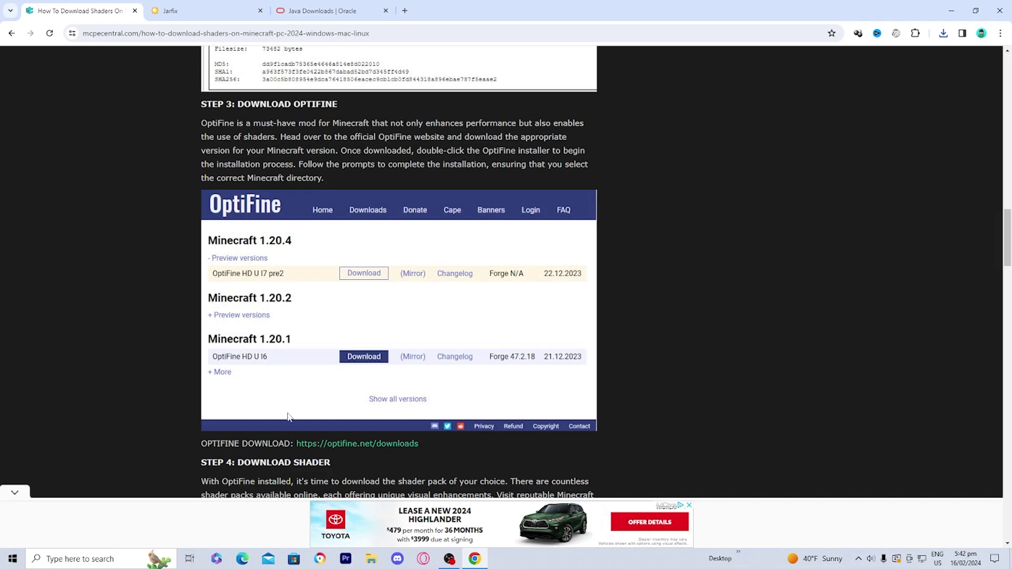
left_click(347, 447)
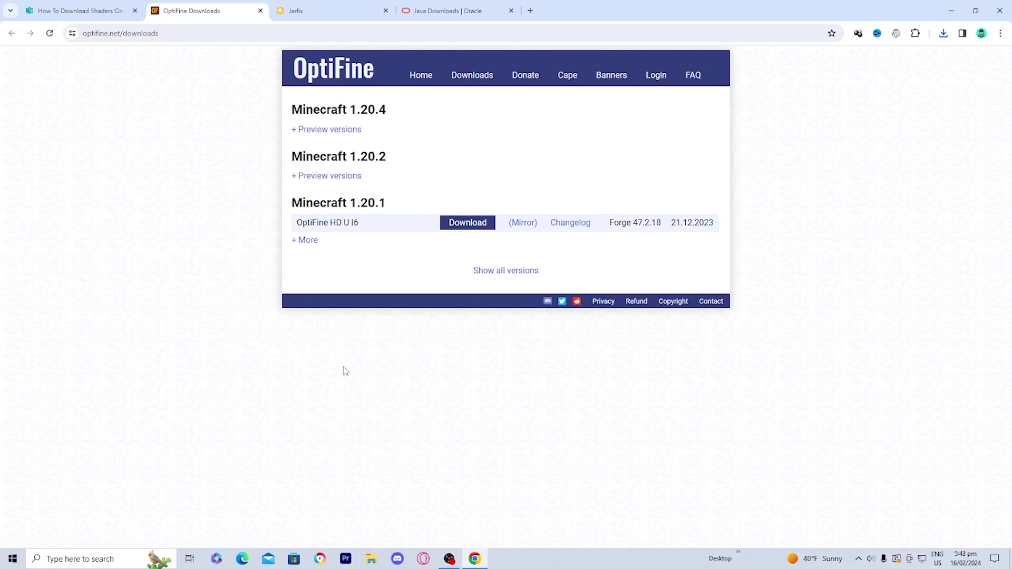
Show all OptiFine versions and expand the Minecraft 1.20.4 preview versions
left_click(494, 279)
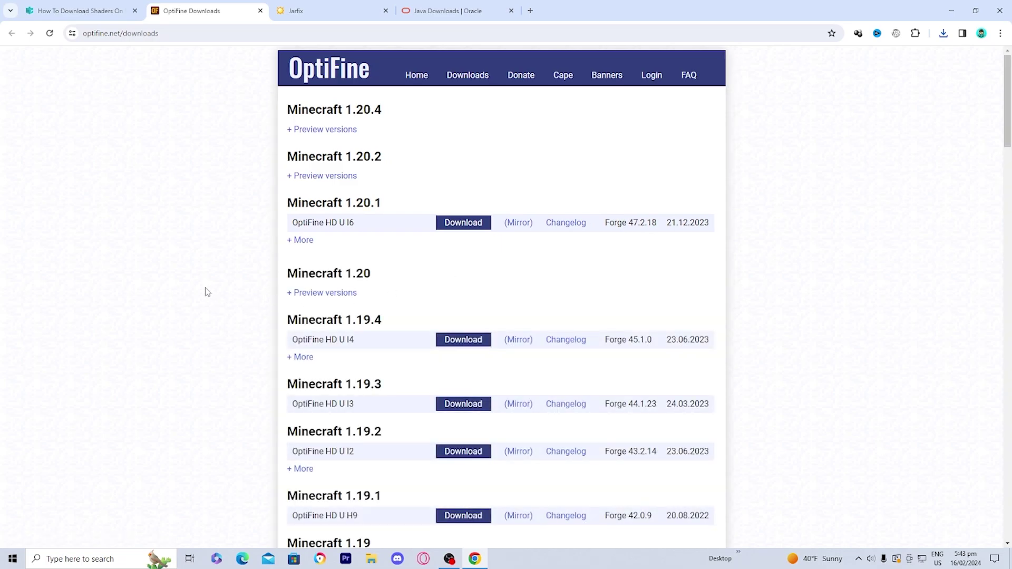
scroll(205, 288, "down", 7)
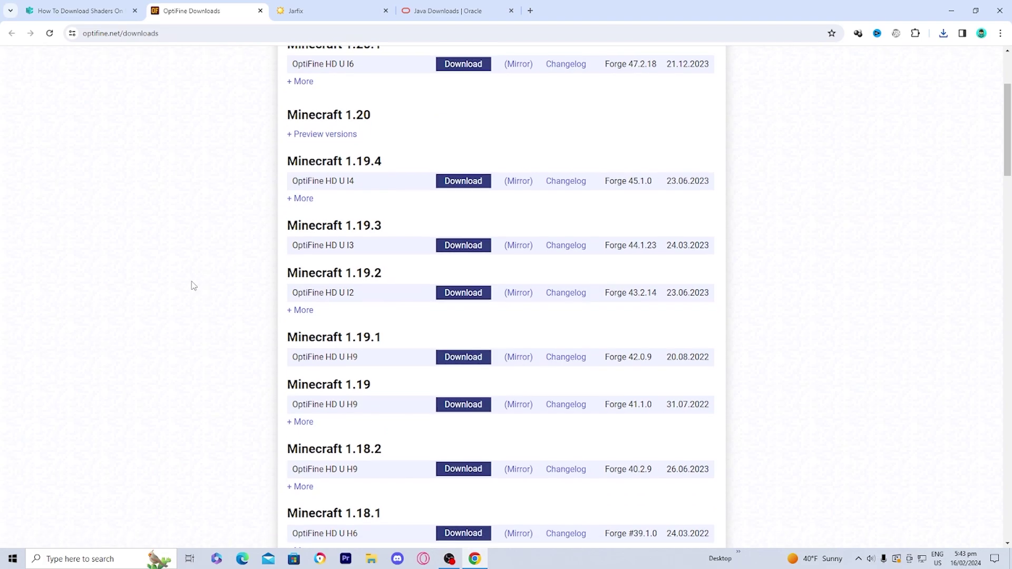
scroll(206, 316, "down", 2)
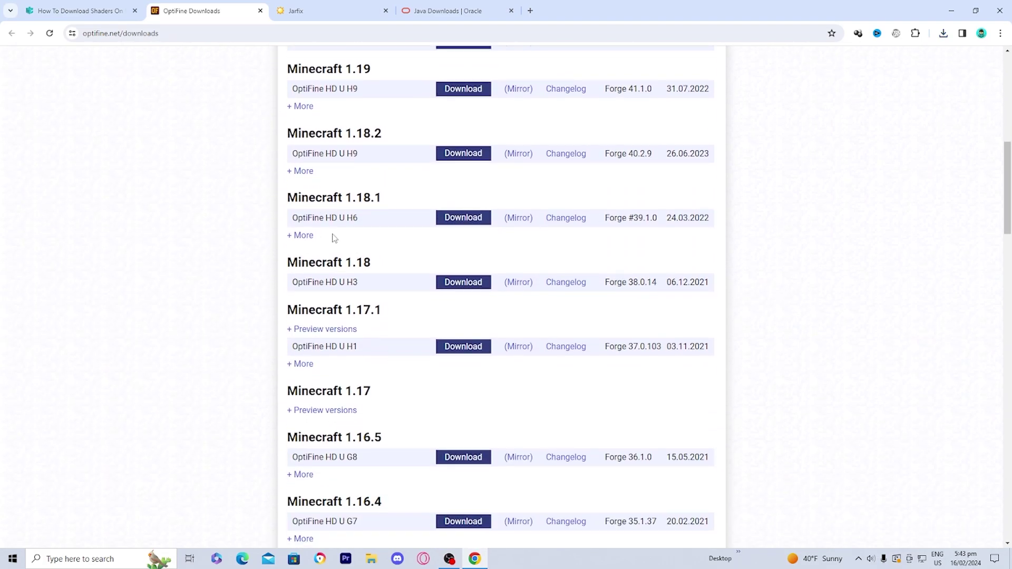
scroll(377, 316, "down", 2)
scroll(379, 365, "down", 3)
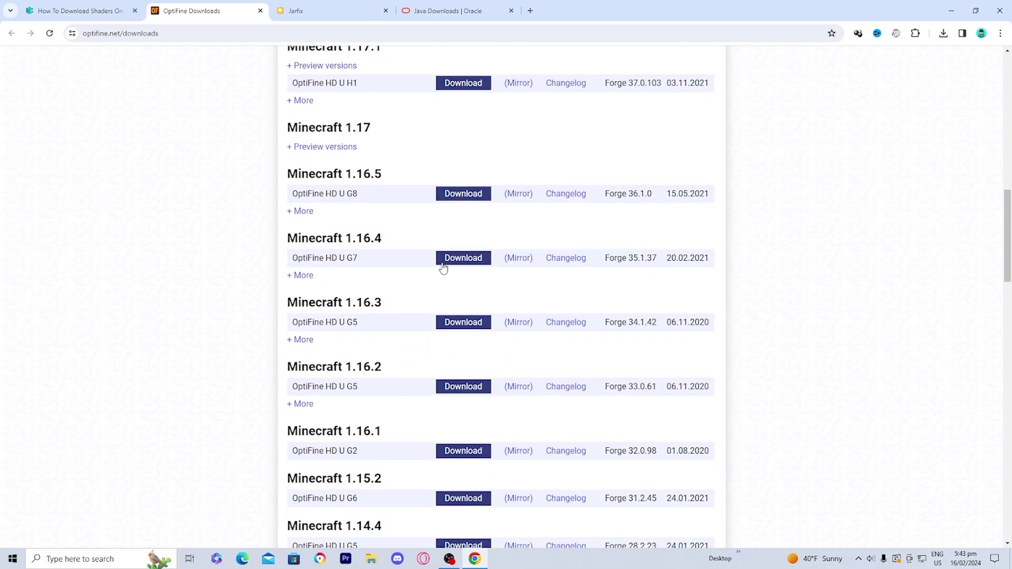
scroll(443, 267, "up", 15)
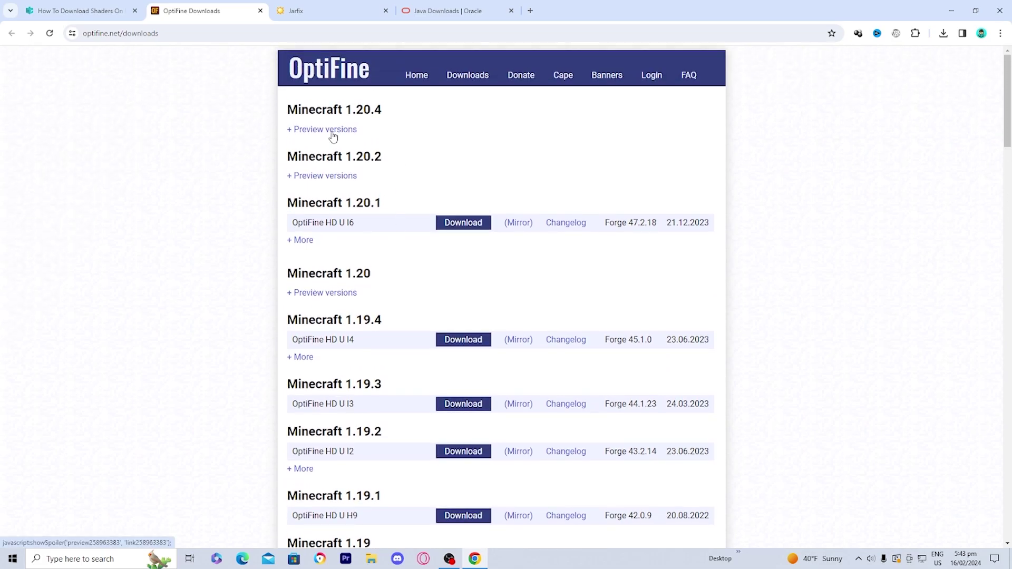
left_click(333, 134)
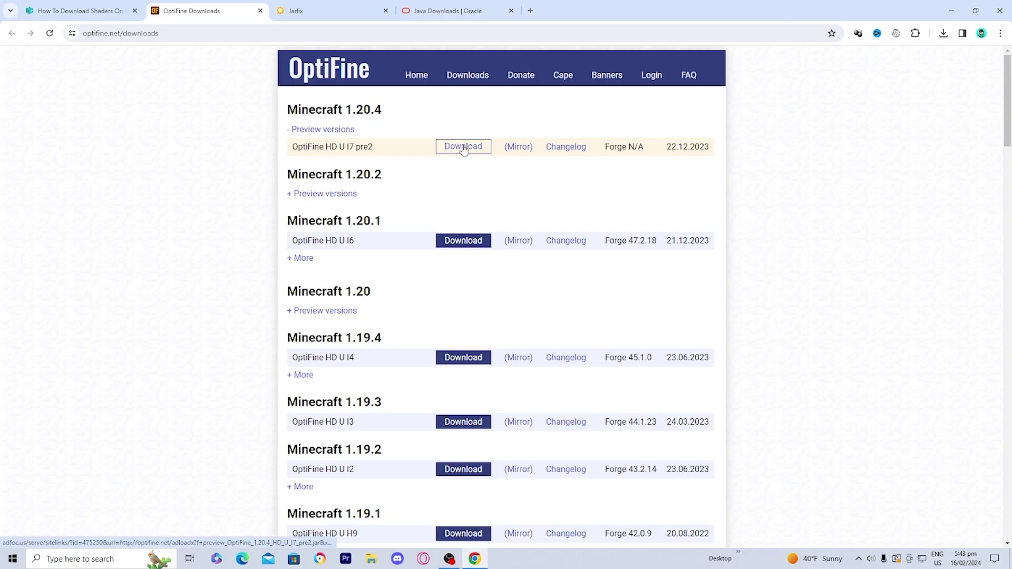
Download OptiFine 1.20.4 HD U I7 pre2, skipping the adfoc.us advert
left_click(463, 147)
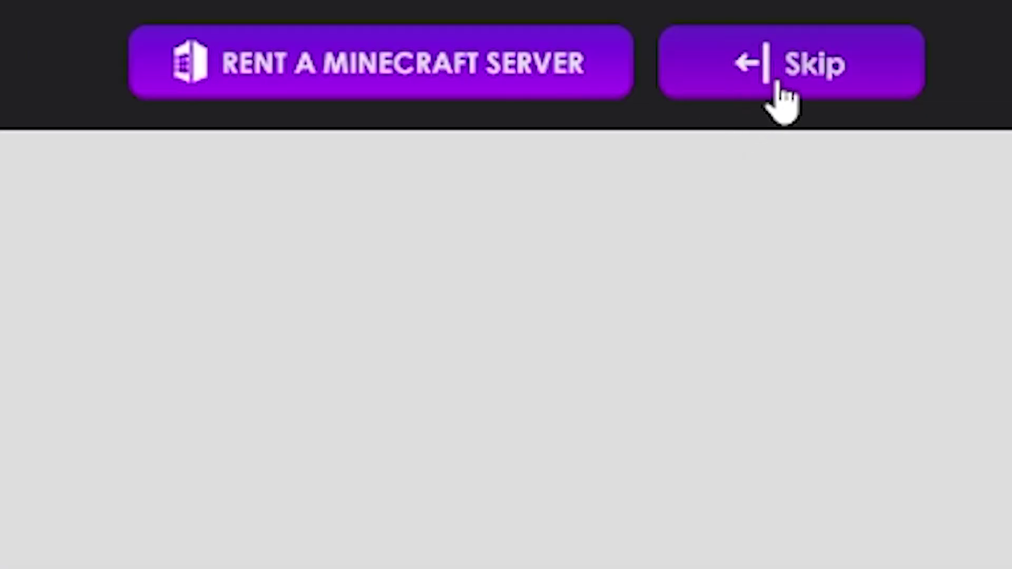
left_click(949, 72)
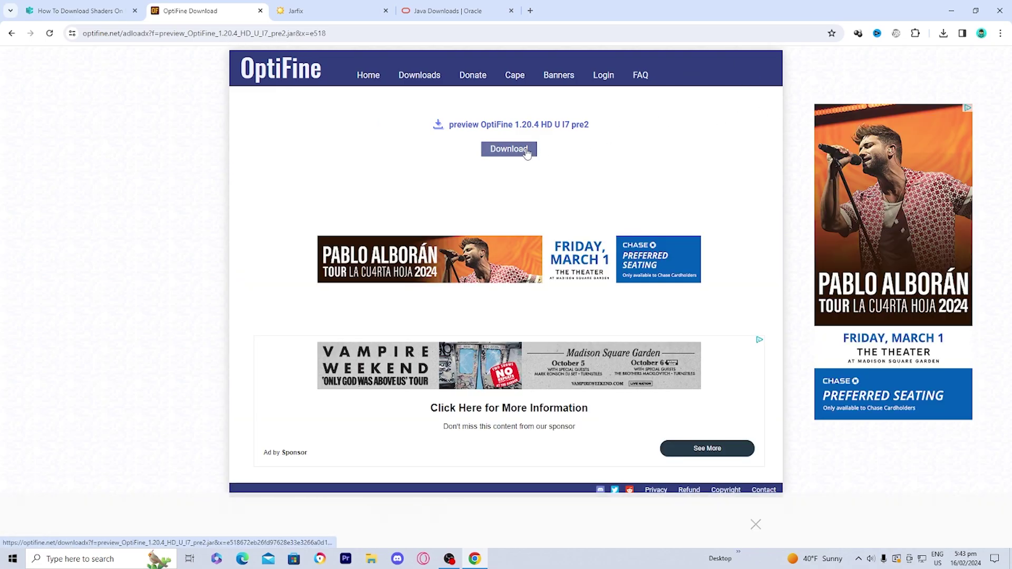
left_click(527, 150)
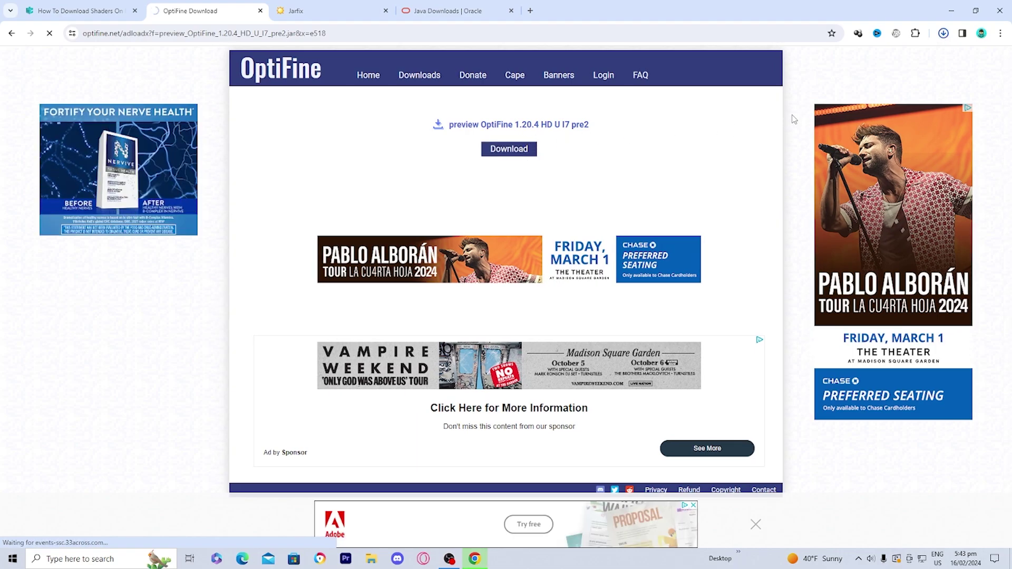
Drag the downloaded OptiFine jar from Chrome's download history onto the desktop
left_click_drag(659, 9, 636, 276)
left_click(908, 300)
mouse_move(832, 349)
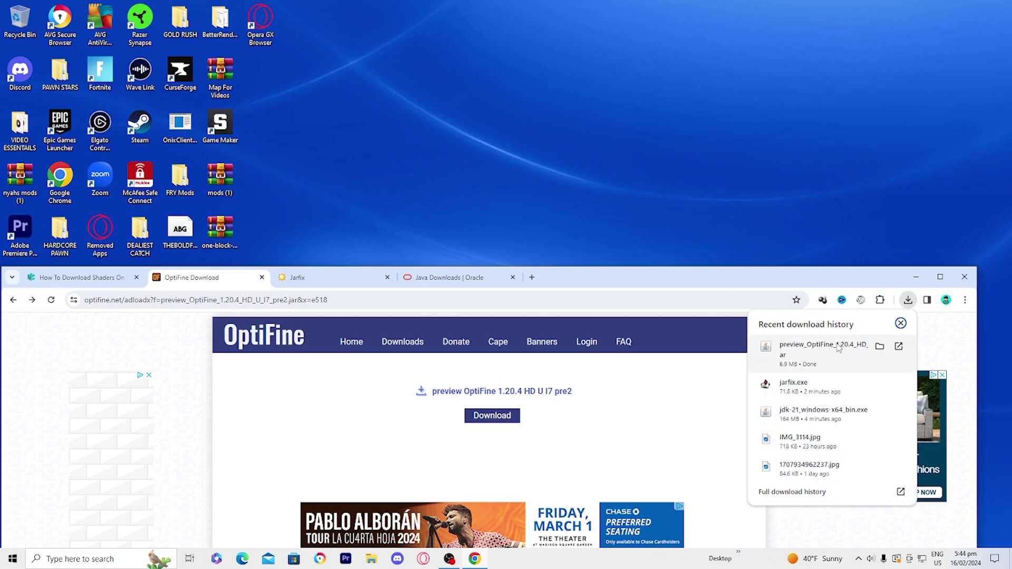
left_click_drag(829, 365, 533, 210)
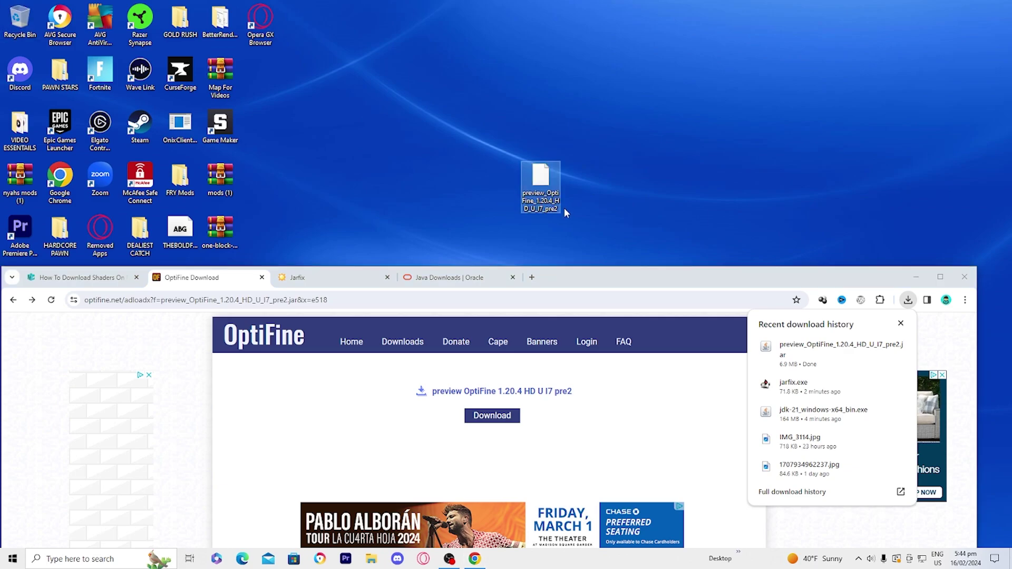
left_click(907, 274)
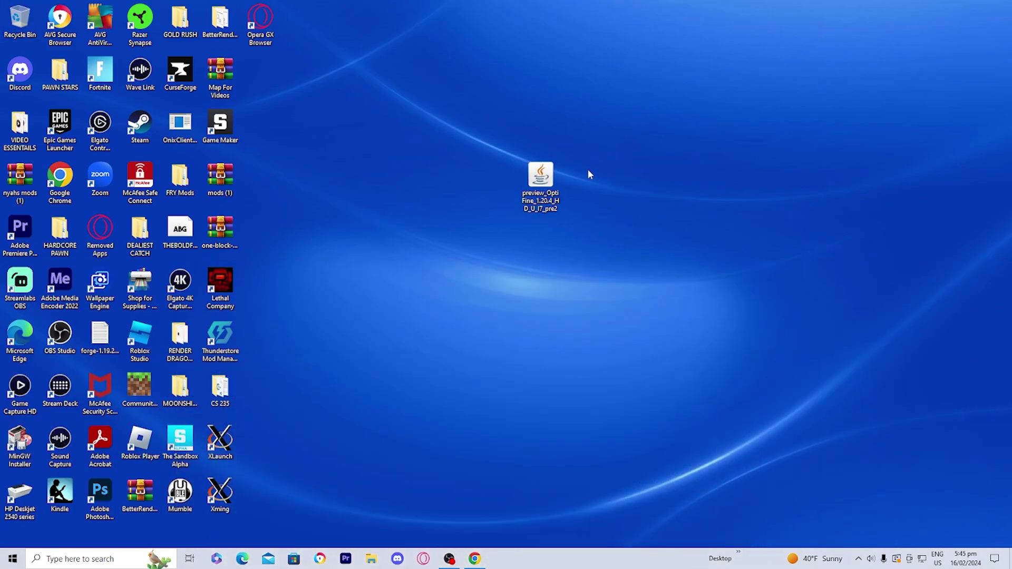
Open the OptiFine jar with Java(TM) Platform SE binary
right_click(546, 194)
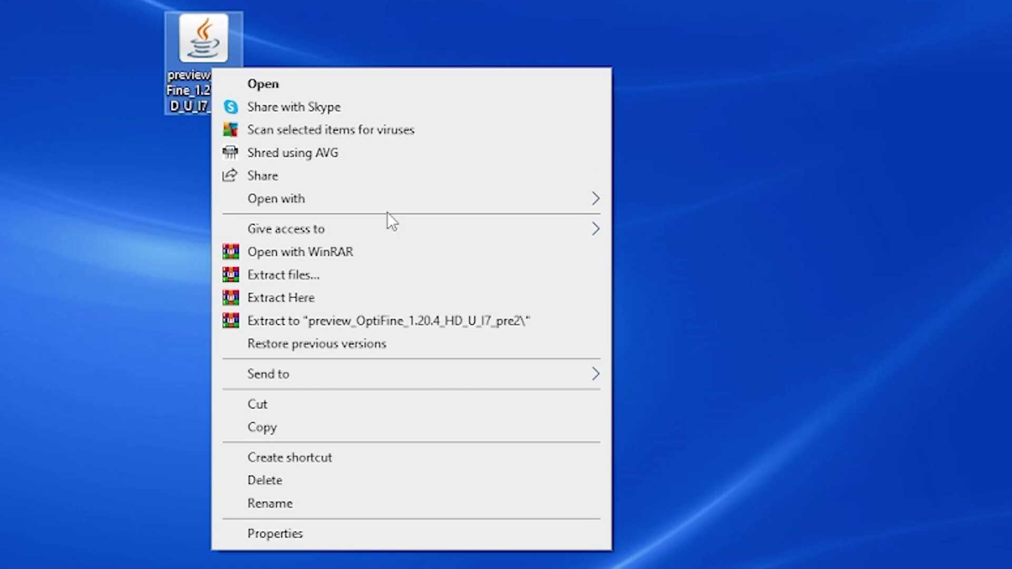
mouse_move(640, 257)
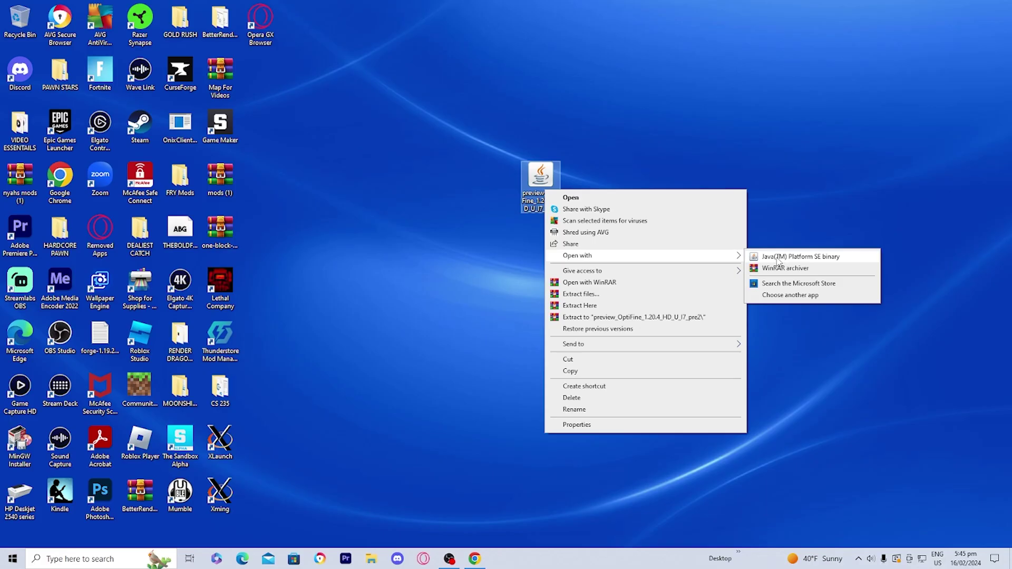
left_click(674, 205)
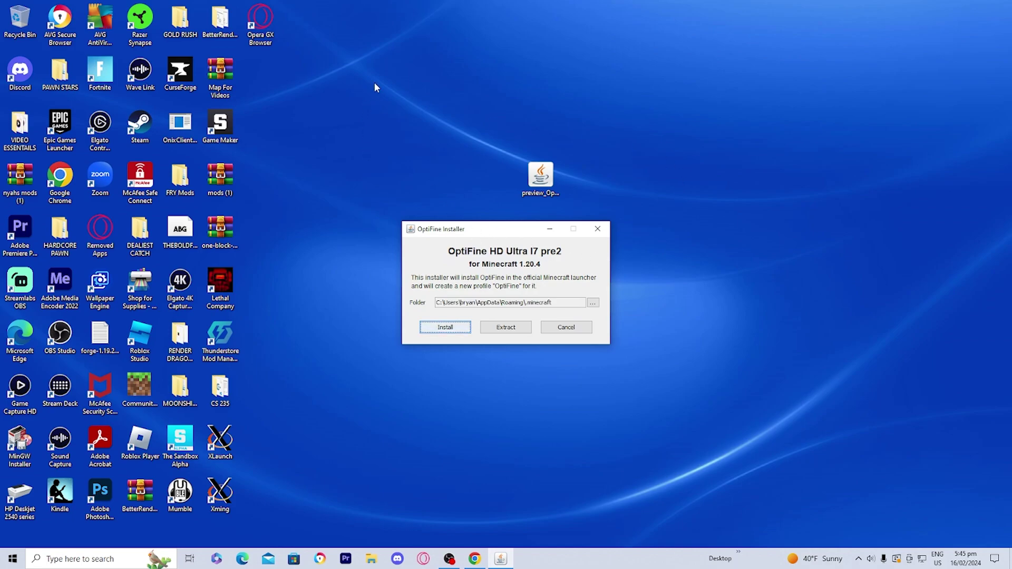
Install OptiFine HD Ultra I7 pre2 for 1.20.4 and acknowledge the success message
left_click(457, 328)
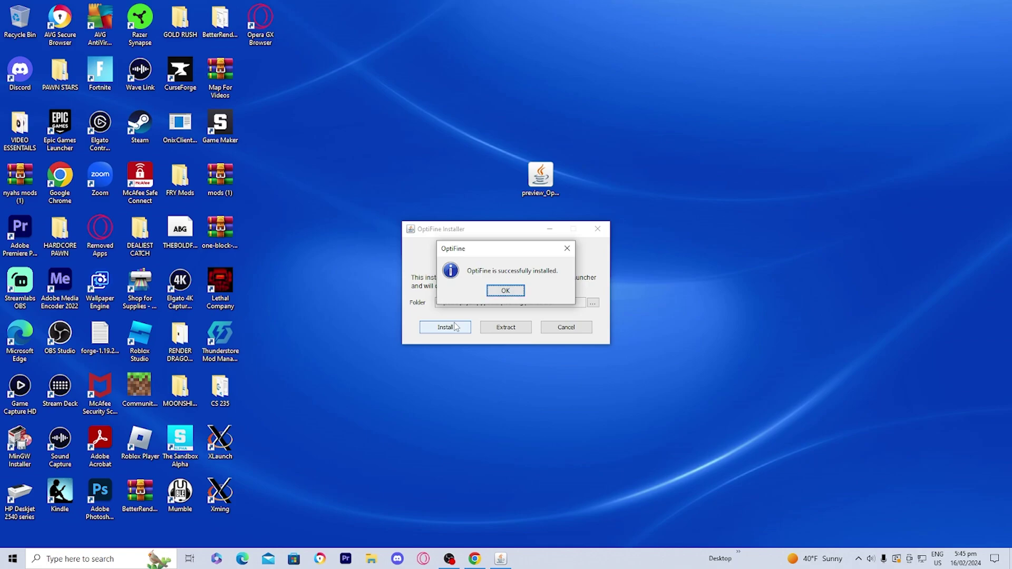
left_click(508, 294)
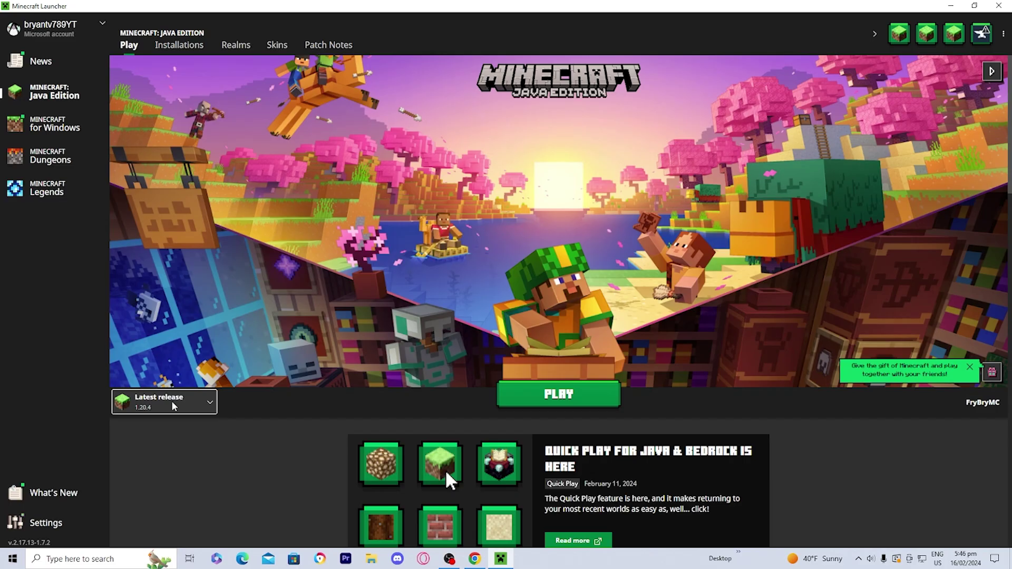
Launch the OptiFine installation, accept the modded-game warning, and maximize the Minecraft window
left_click(174, 406)
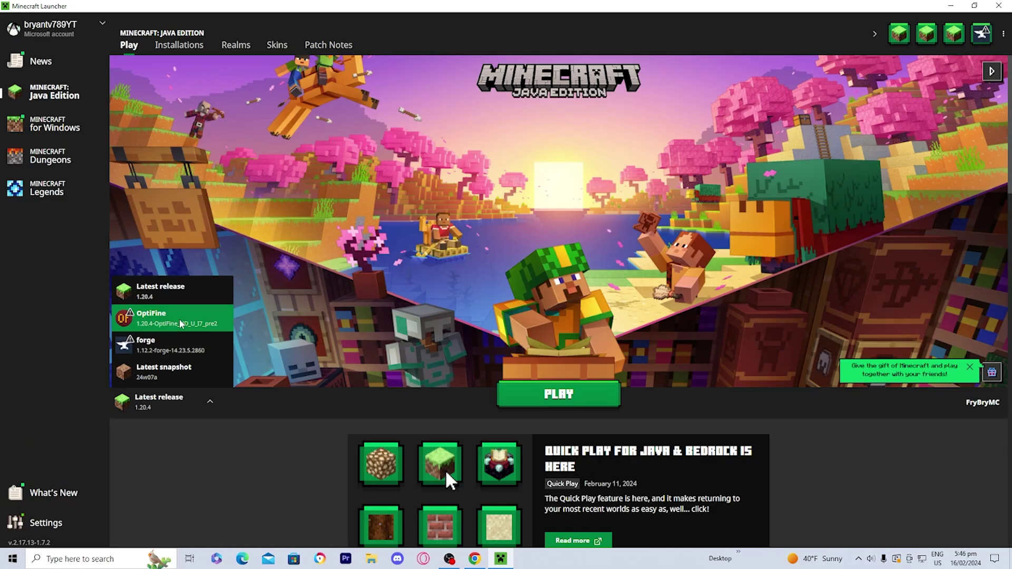
left_click(179, 319)
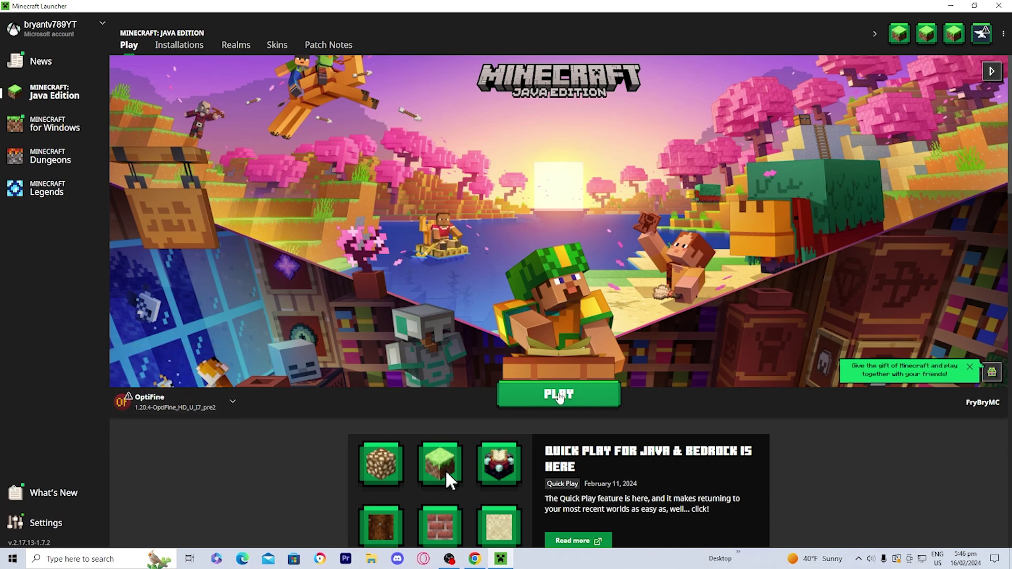
left_click(560, 396)
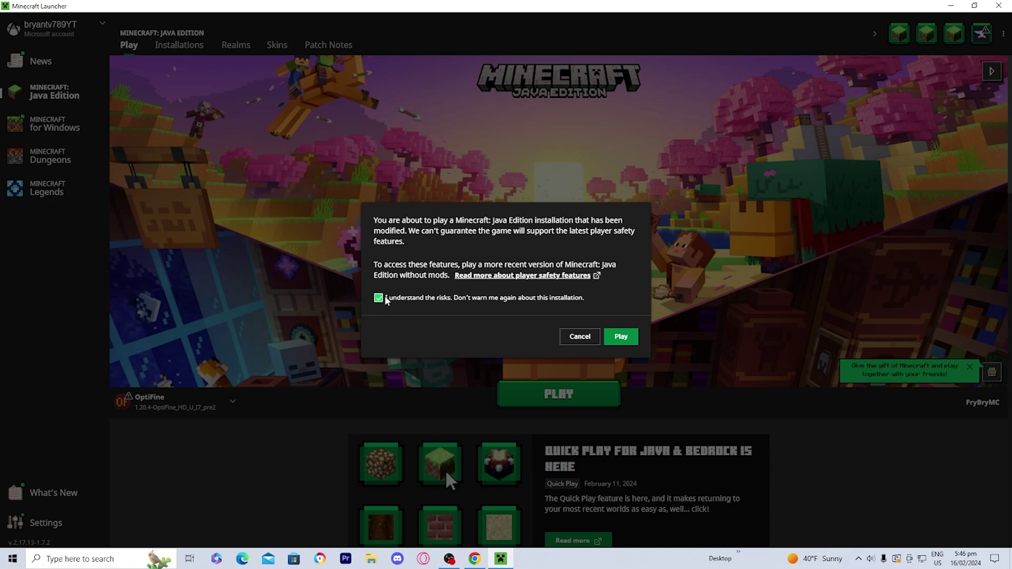
left_click(627, 337)
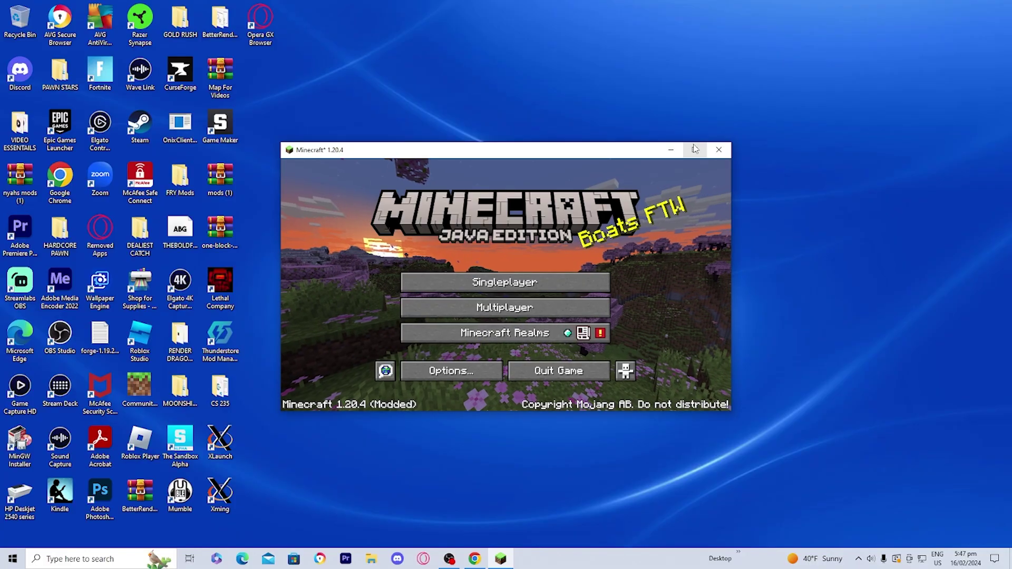
left_click(695, 150)
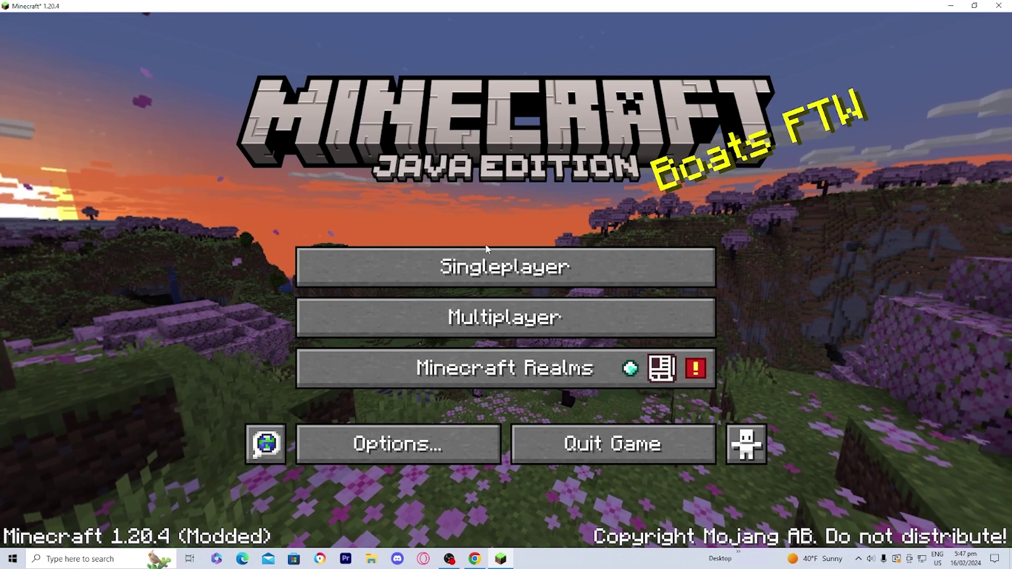
Close Minecraft and bring Chrome back as a maximized window
left_click(997, 5)
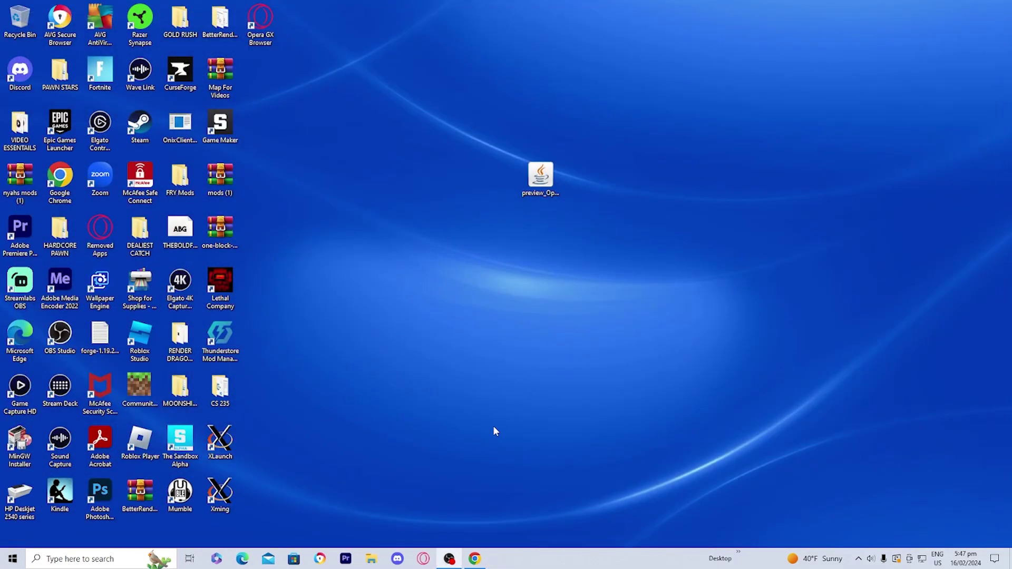
left_click(474, 559)
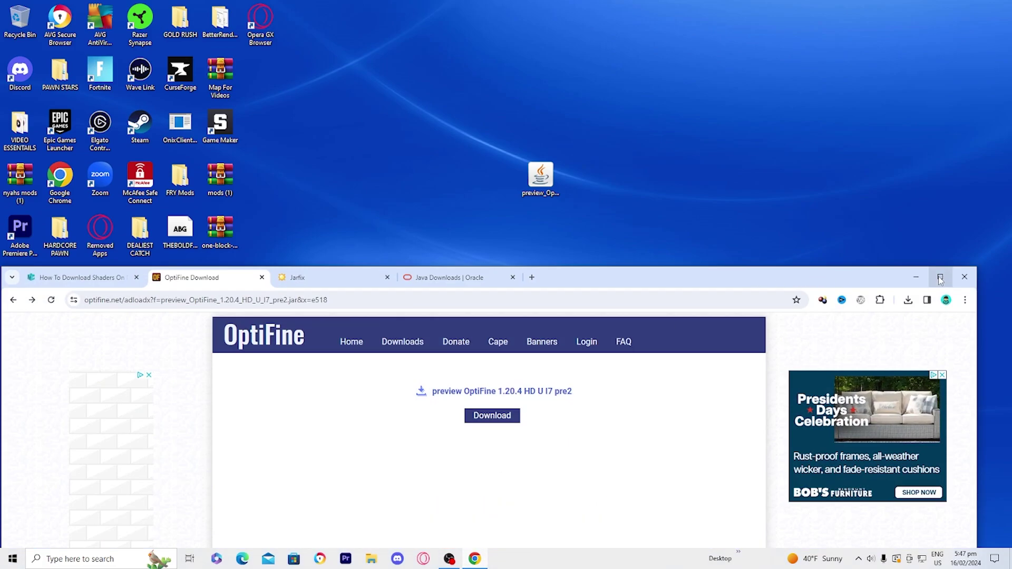
left_click(941, 278)
Follow the CurseForge shaders link in the 'How To Download Shaders' article
left_click(60, 11)
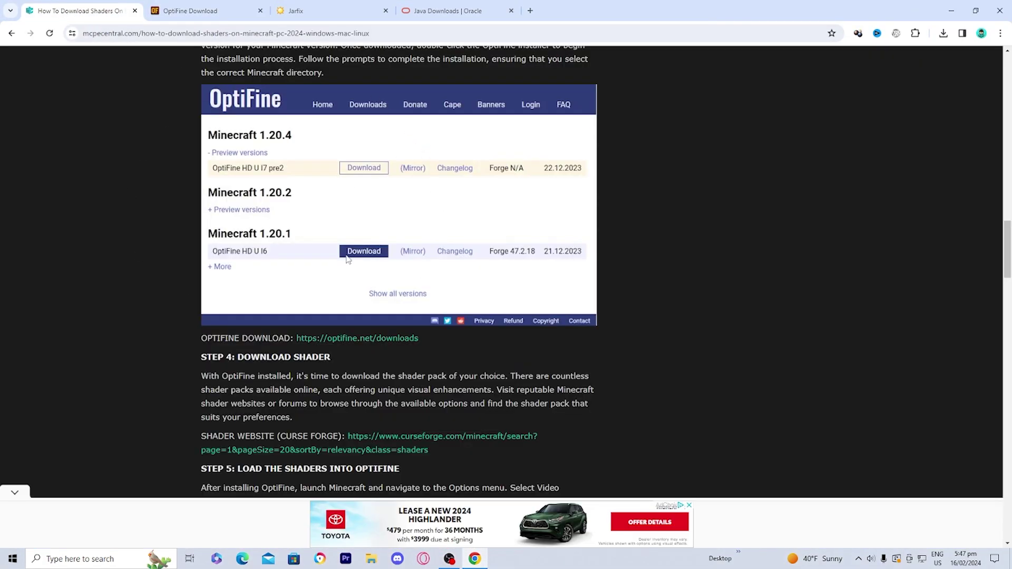
scroll(348, 259, "down", 1)
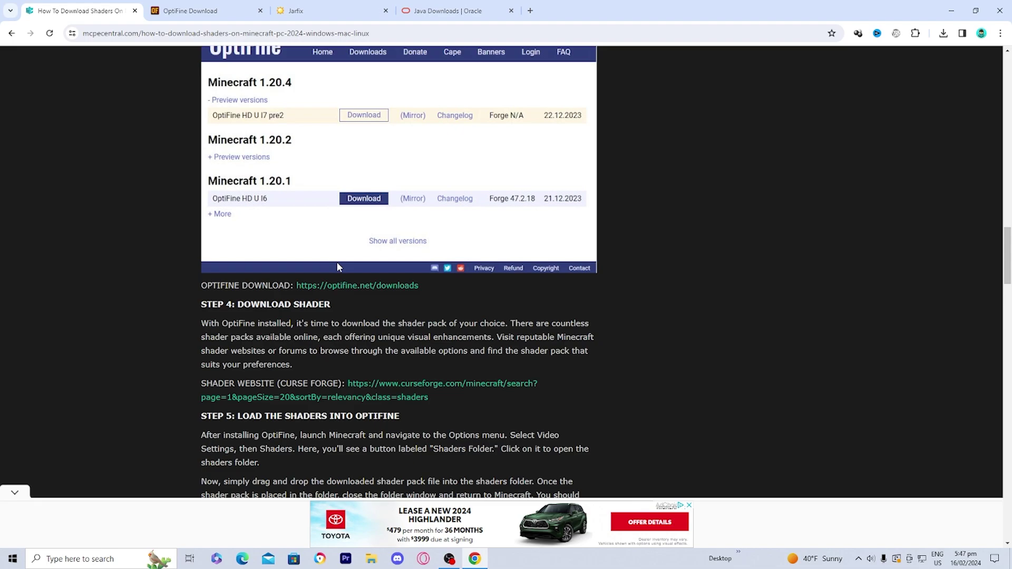
scroll(338, 268, "down", 2)
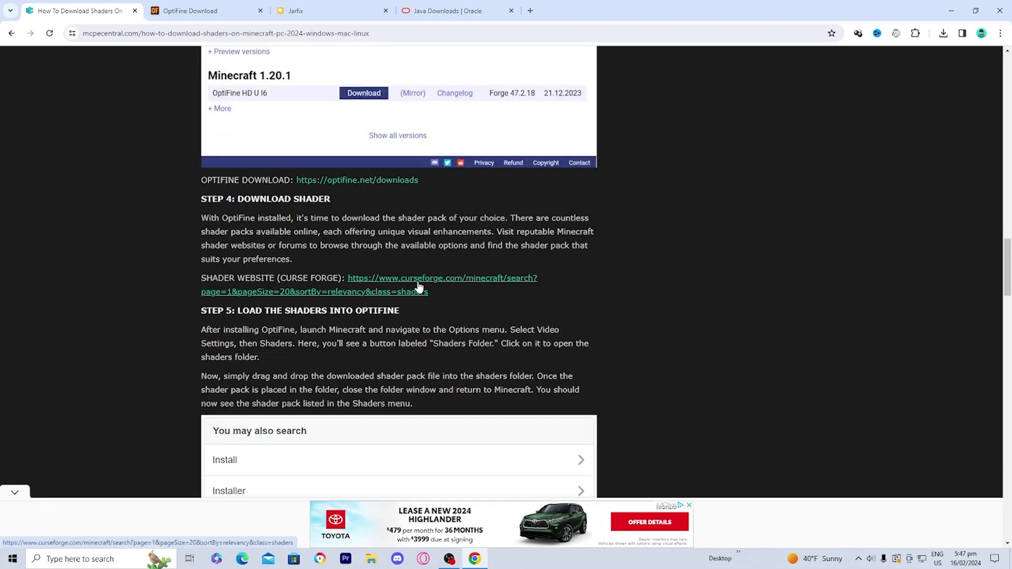
left_click(419, 285)
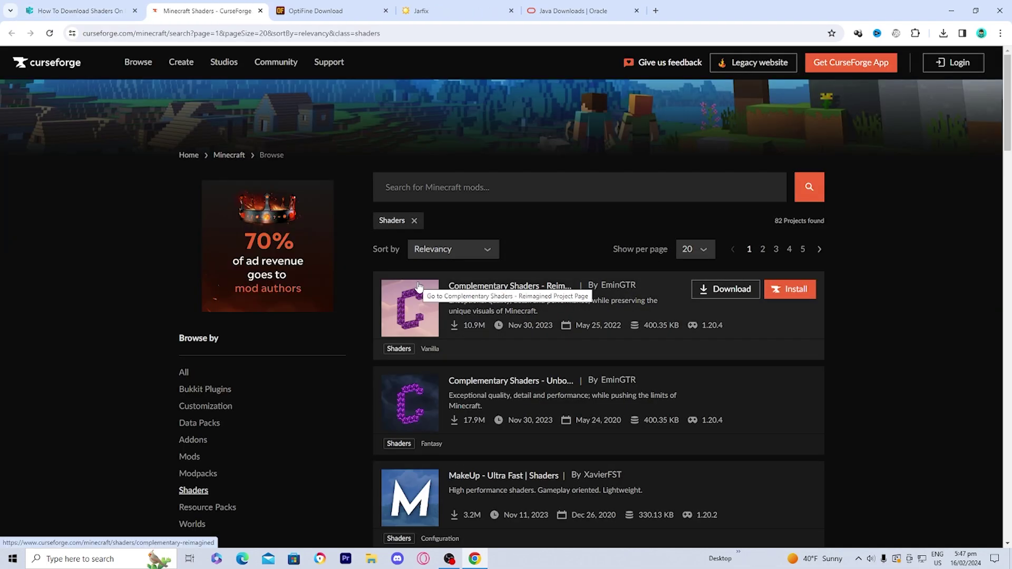
Open the Complementary Shaders - Reimagined project page from the search results
scroll(415, 288, "down", 5)
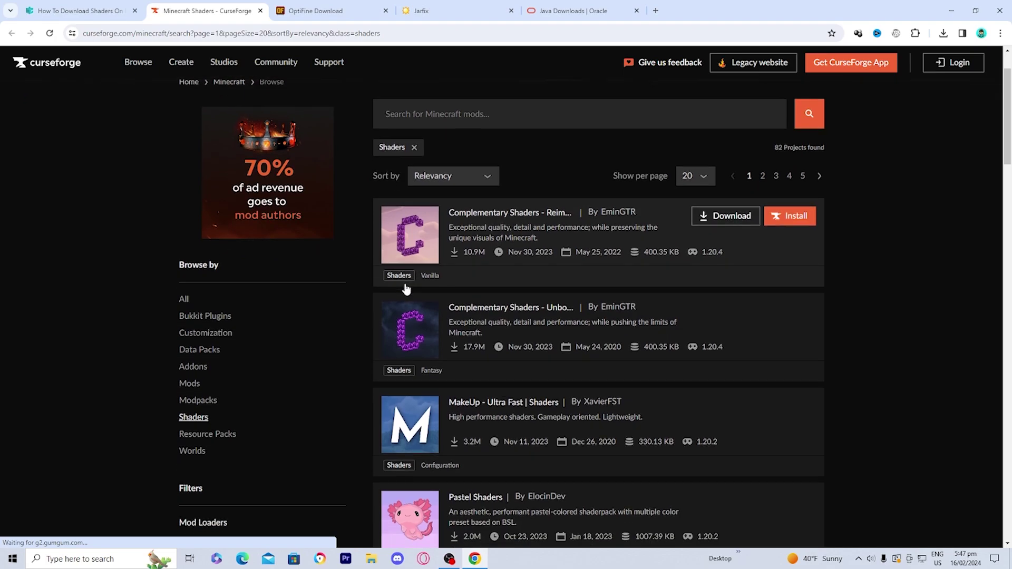
scroll(408, 287, "up", 5)
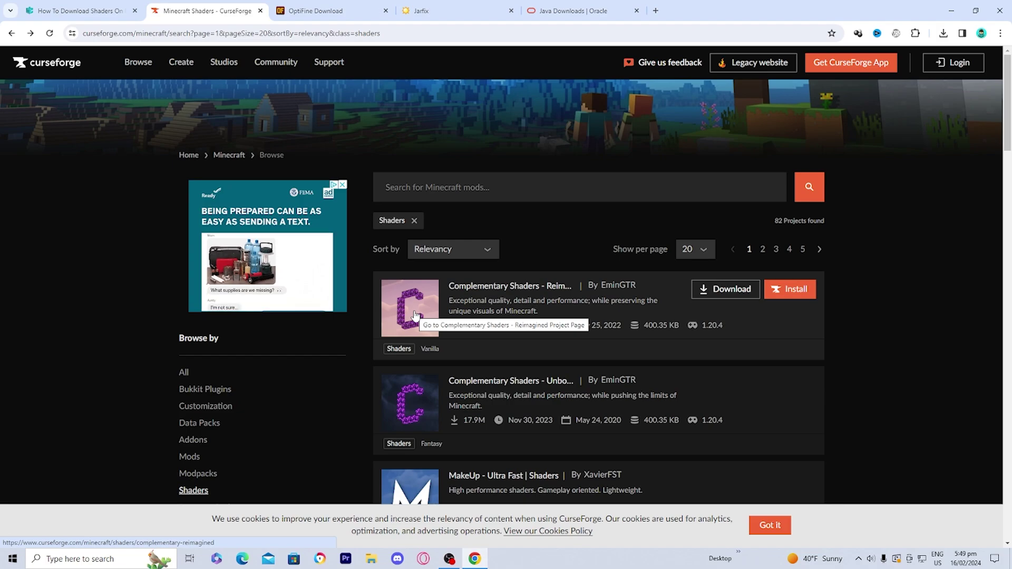
left_click(415, 315)
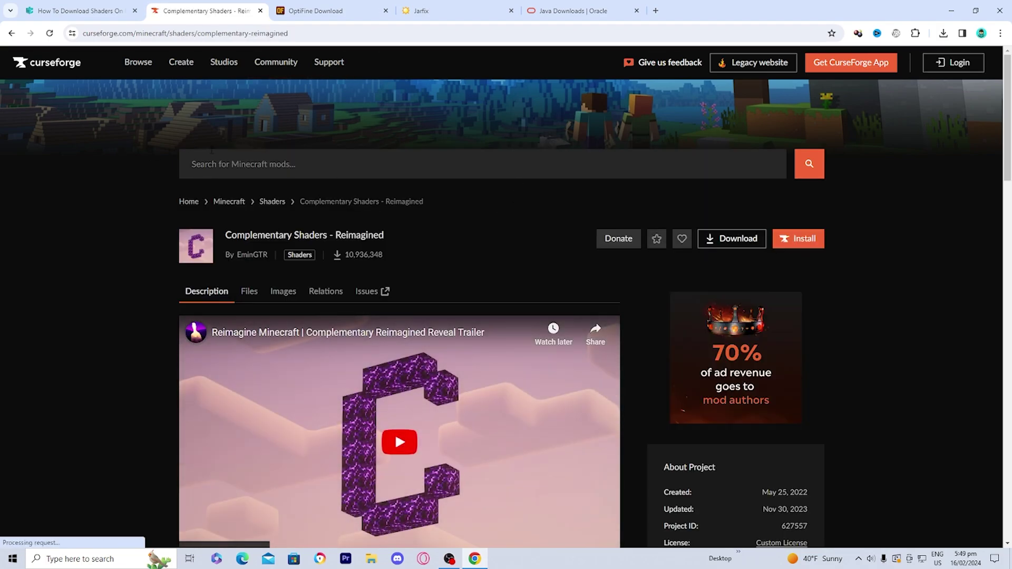
Download the Complementary Reimagined shader pack zip, then shrink the browser window
scroll(96, 206, "down", 3)
scroll(96, 202, "down", 3)
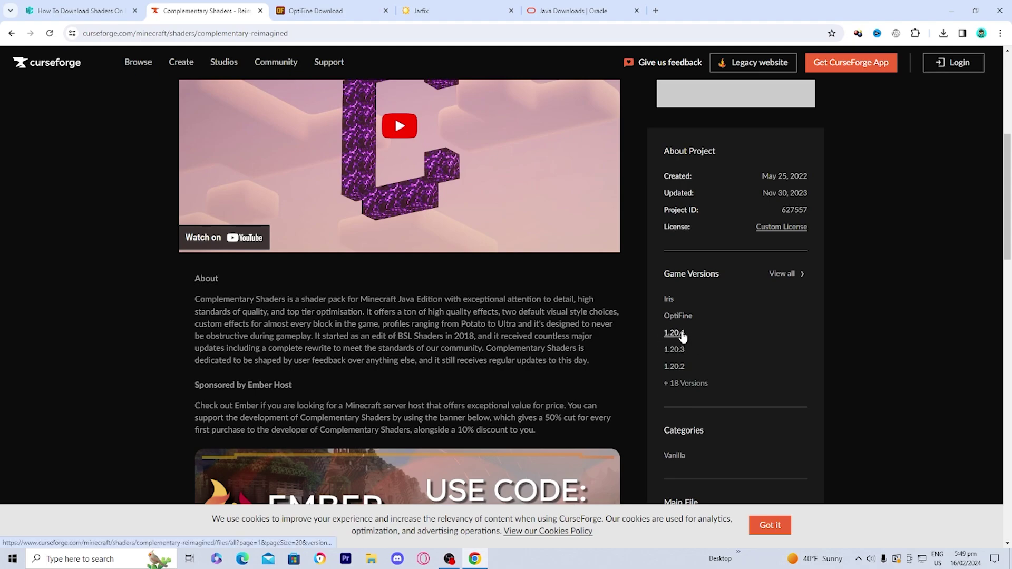
scroll(686, 334, "down", 10)
scroll(576, 320, "up", 10)
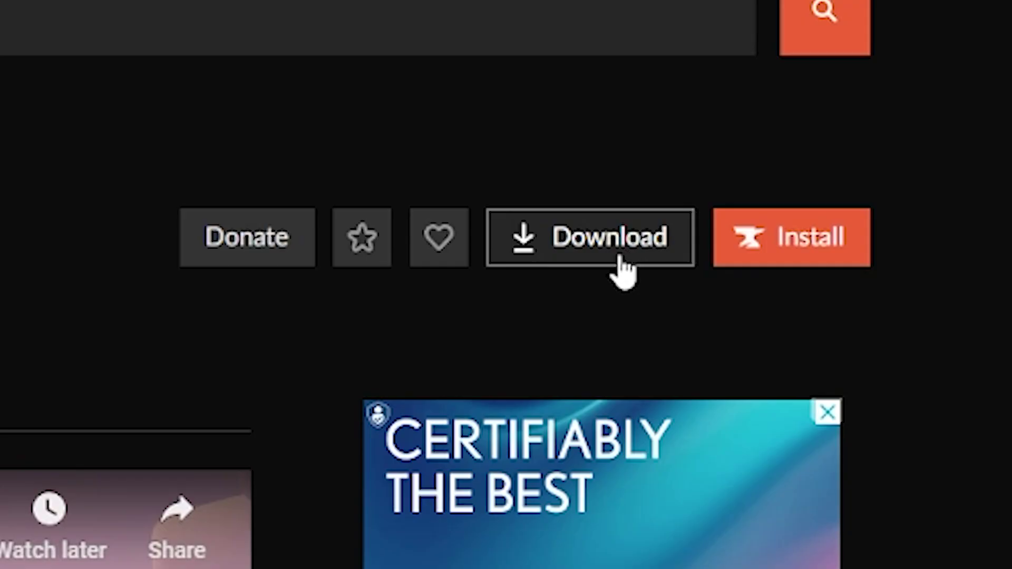
left_click(624, 267)
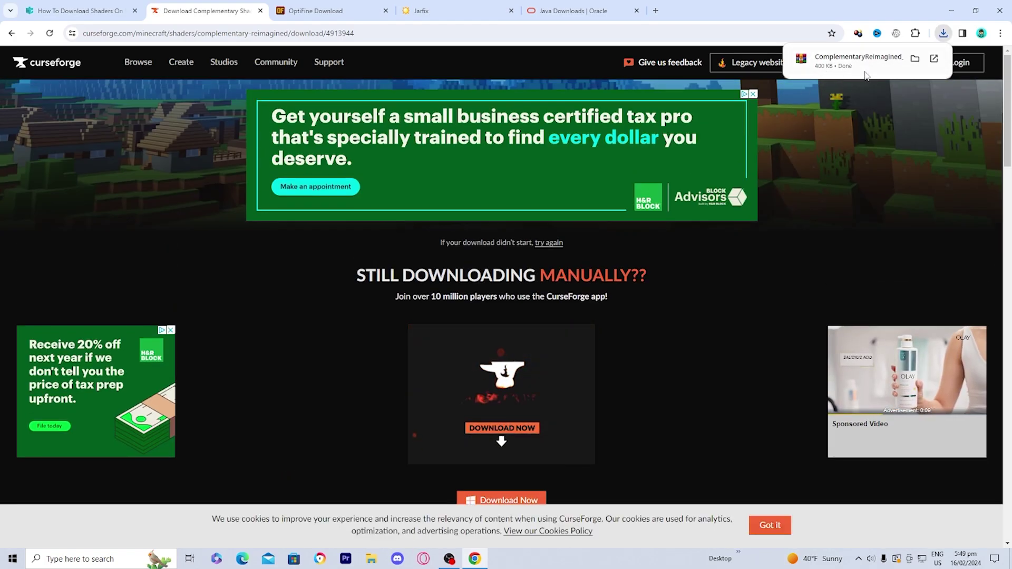
left_click_drag(804, 4, 780, 230)
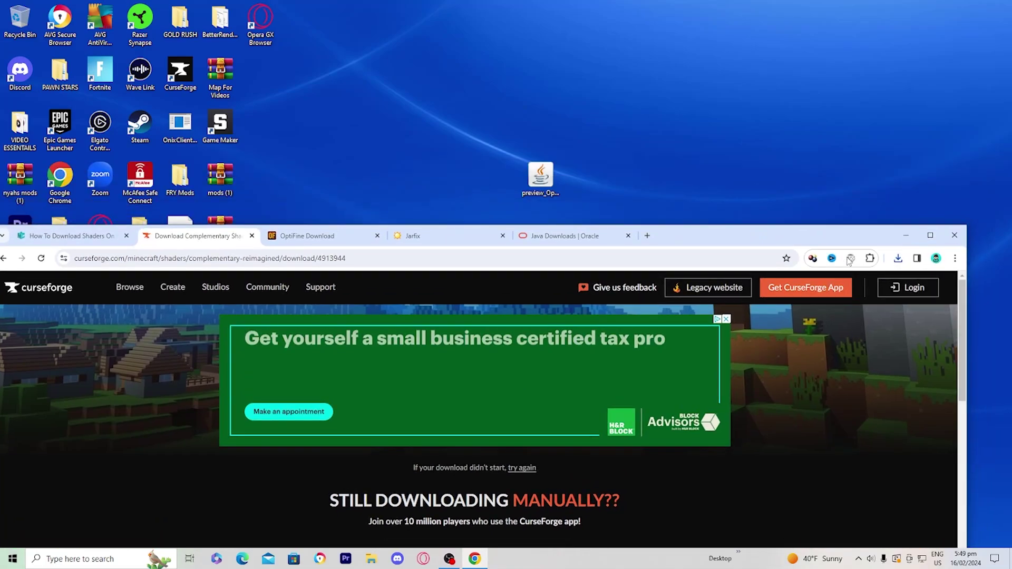
Drag the downloaded shader zip onto the desktop and launch the 1.20.4 OptiFine profile
left_click(898, 258)
left_click_drag(821, 307, 680, 180)
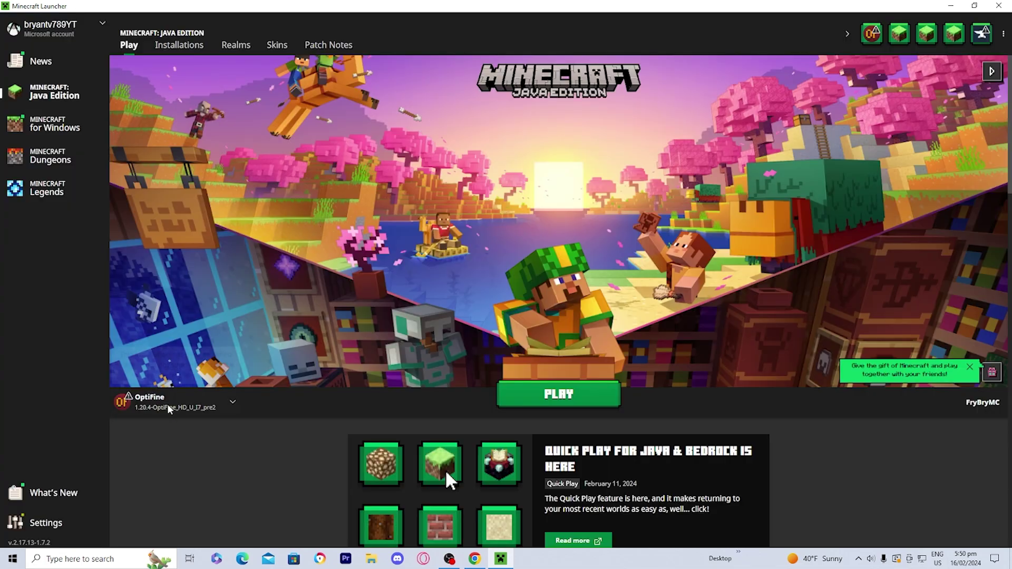
left_click(174, 401)
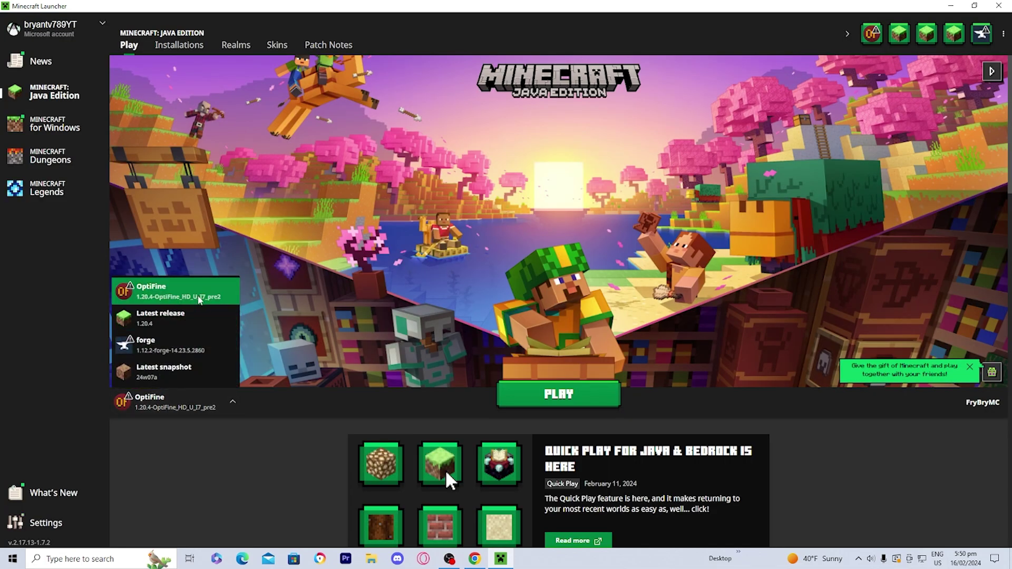
left_click(182, 298)
left_click(507, 393)
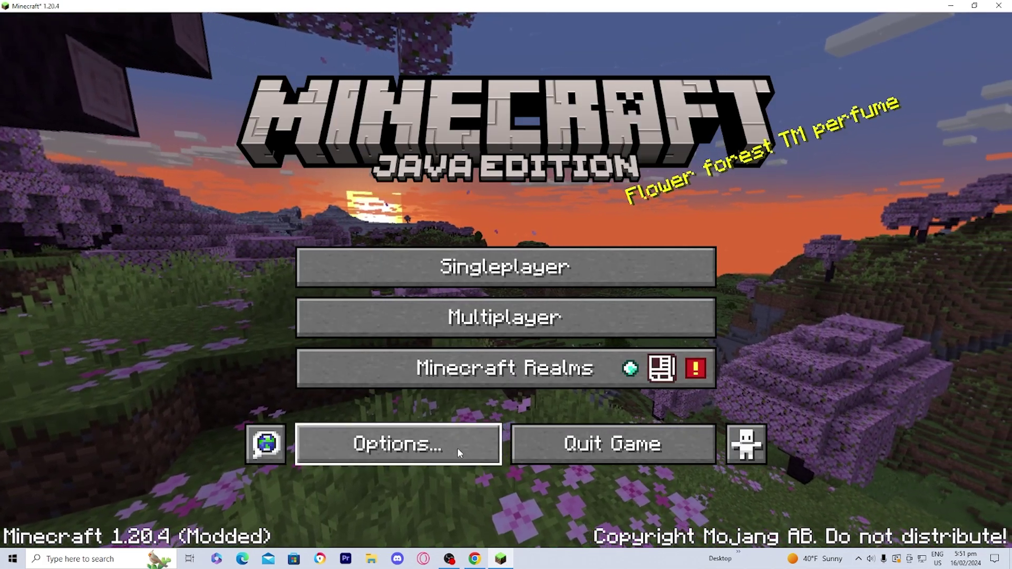
Open the .minecraft shaderpacks folder via Options > Video Settings > Shaders
left_click(457, 449)
left_click(420, 251)
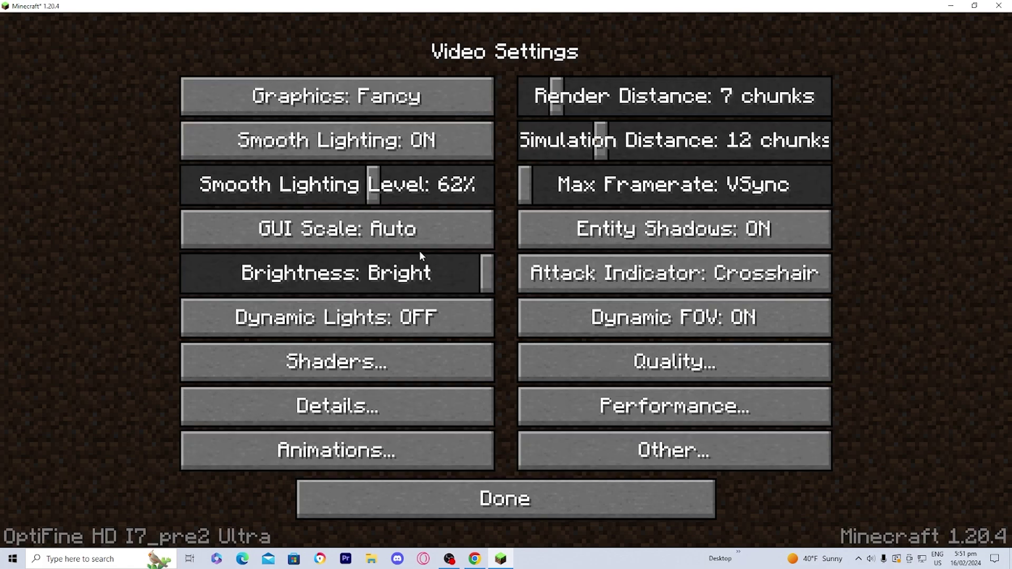
left_click(365, 363)
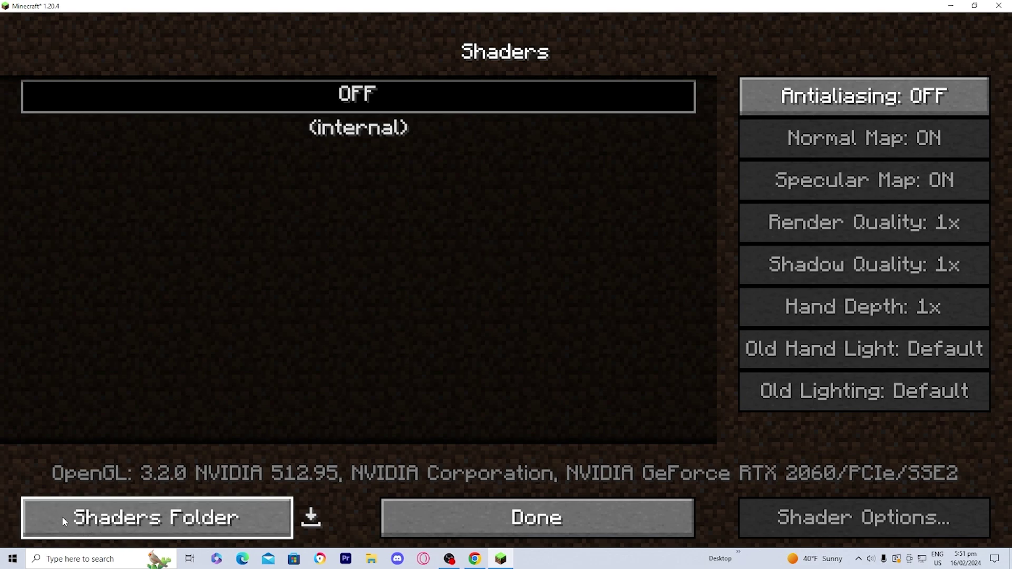
left_click(129, 517)
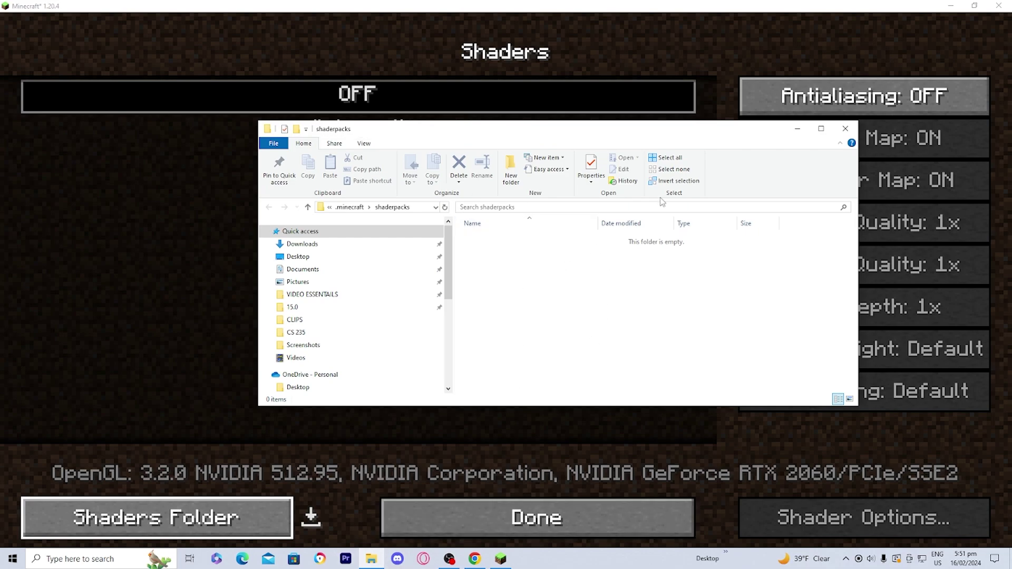
Move ComplementaryReimagined_r5.1.1.zip from the desktop into shaderpacks, then return to Minecraft
left_click(951, 6)
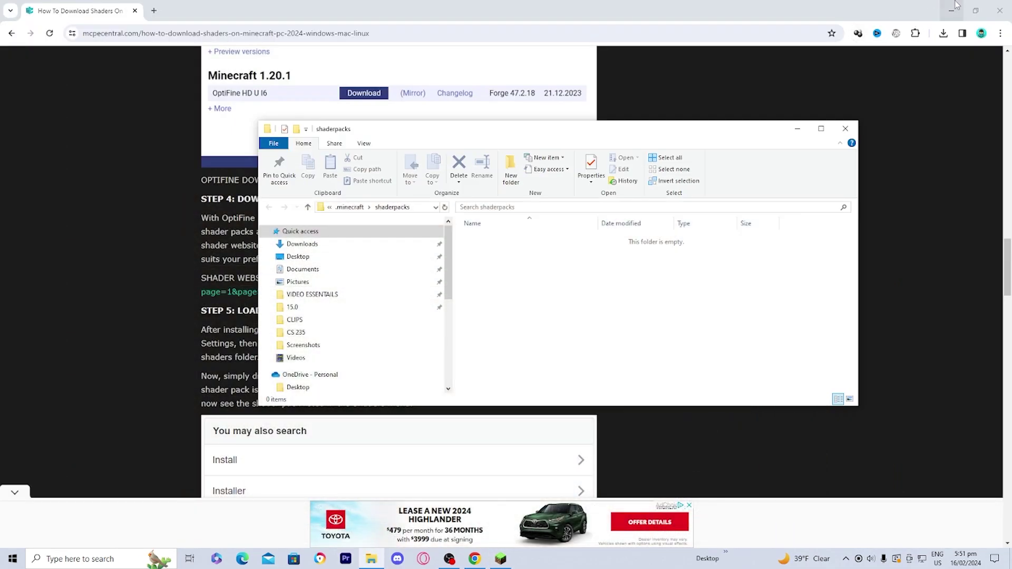
left_click(952, 6)
left_click_drag(680, 124, 659, 211)
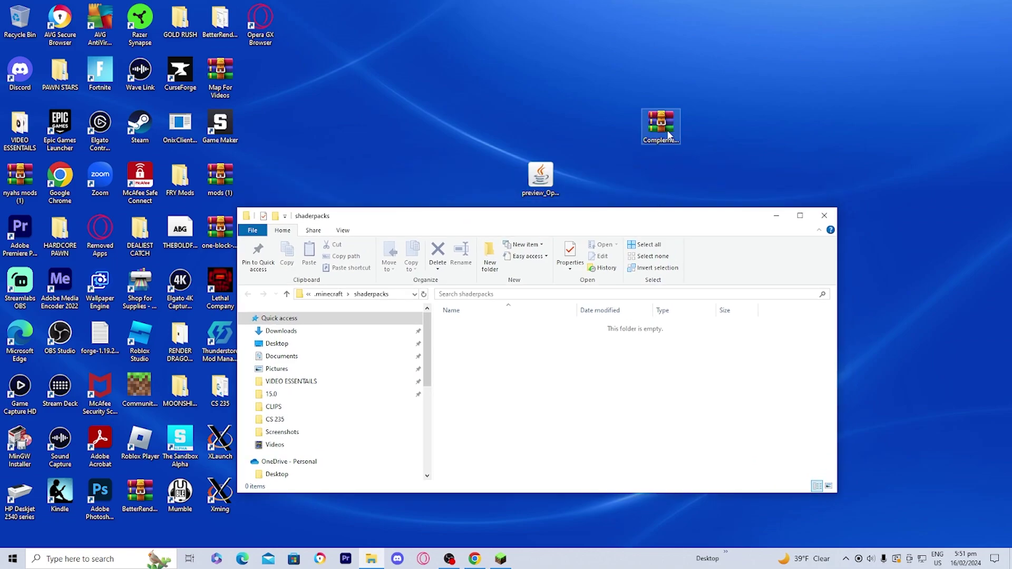
left_click_drag(669, 136, 546, 382)
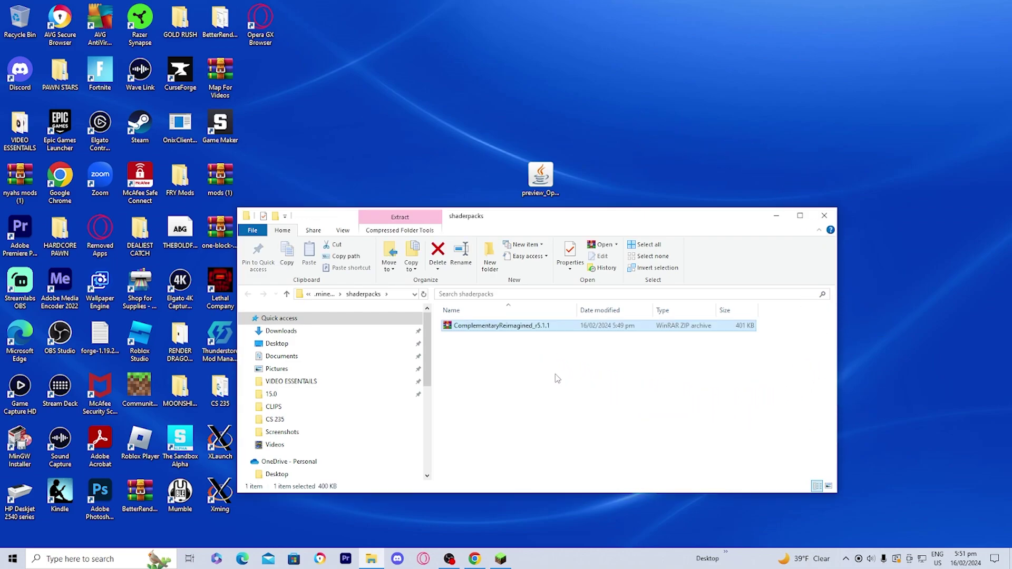
left_click(776, 215)
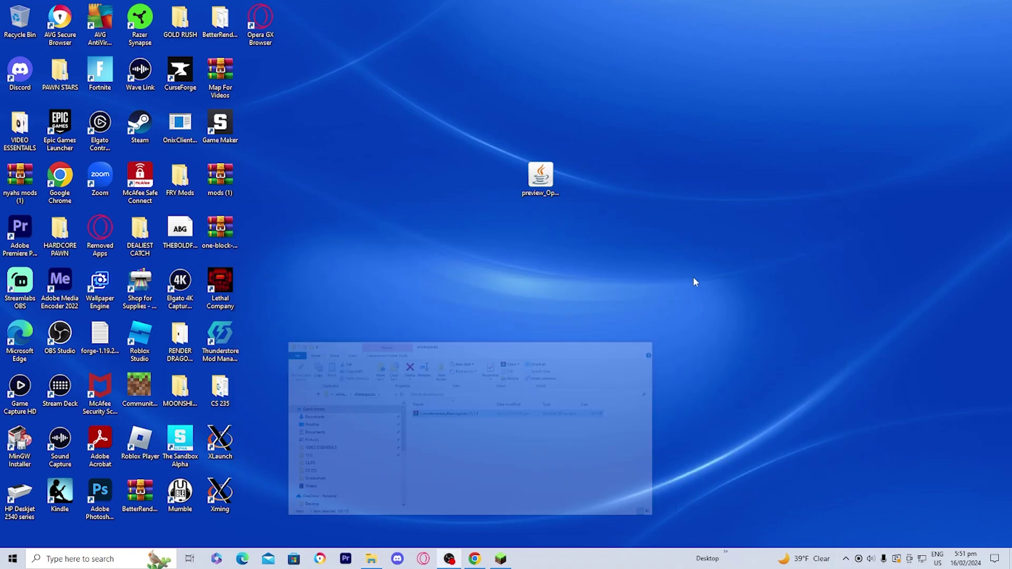
left_click(501, 558)
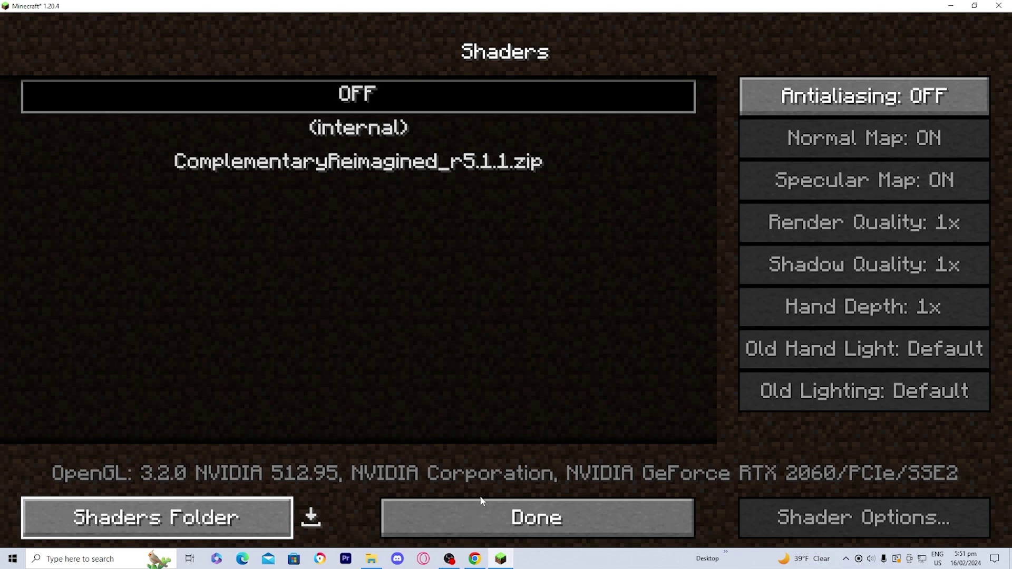
Select the ComplementaryReimagined_r5.1.1.zip shader, back out to the title screen, and open Singleplayer
left_click(496, 161)
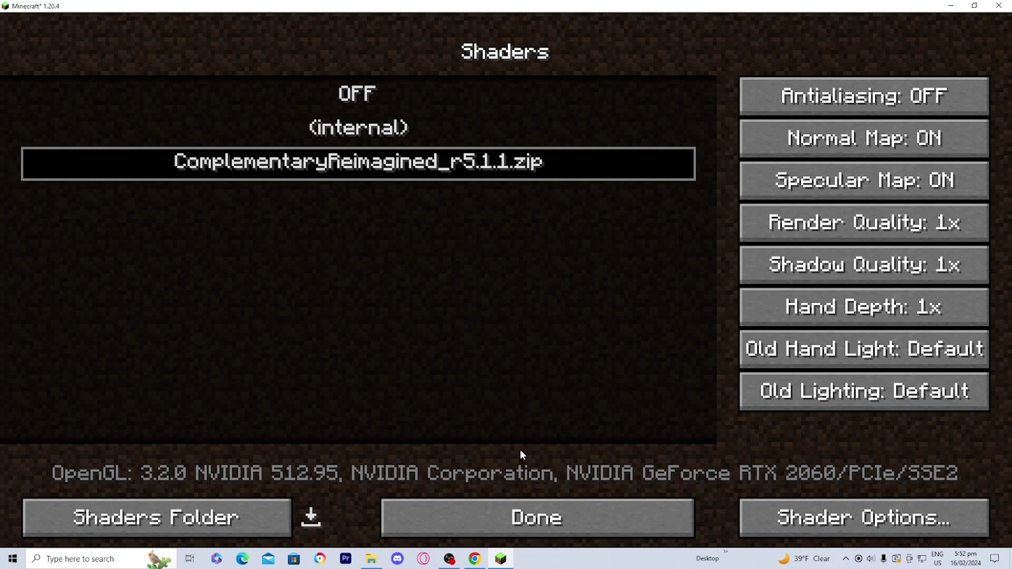
left_click(514, 524)
left_click(517, 504)
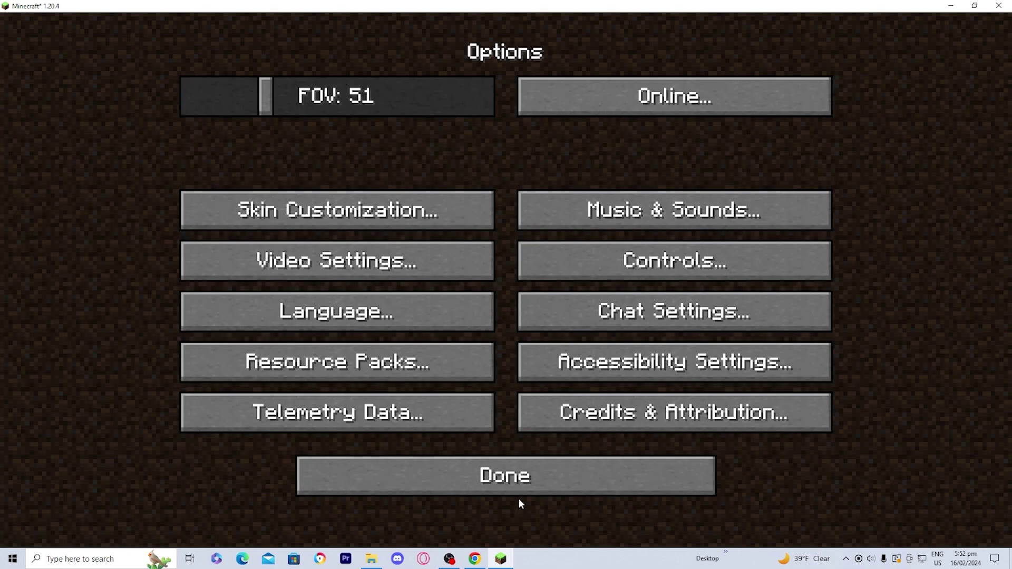
left_click(520, 485)
left_click(505, 267)
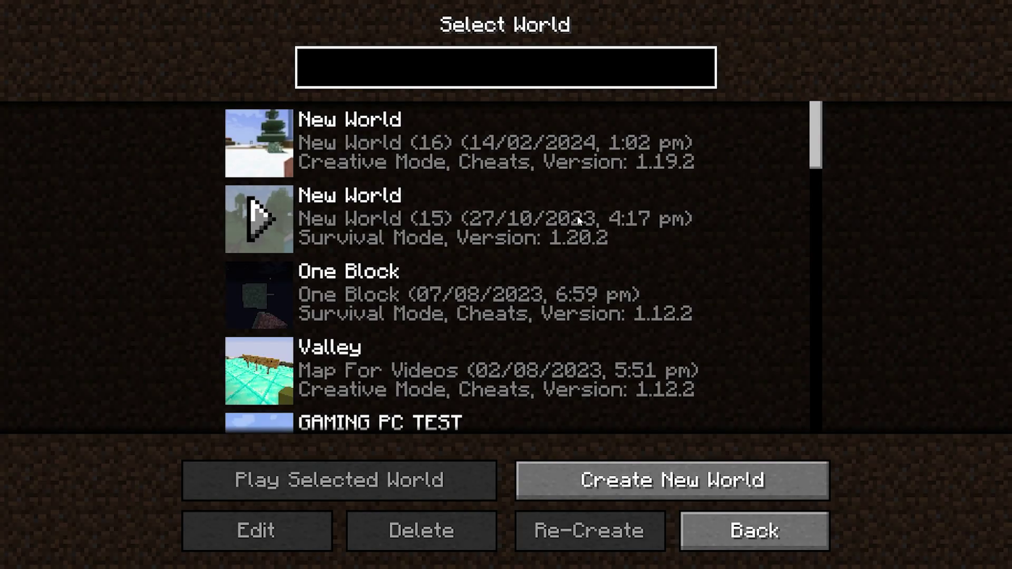
Load the first New World and walk forward through the shader-lit forest and ferns
double_click(458, 153)
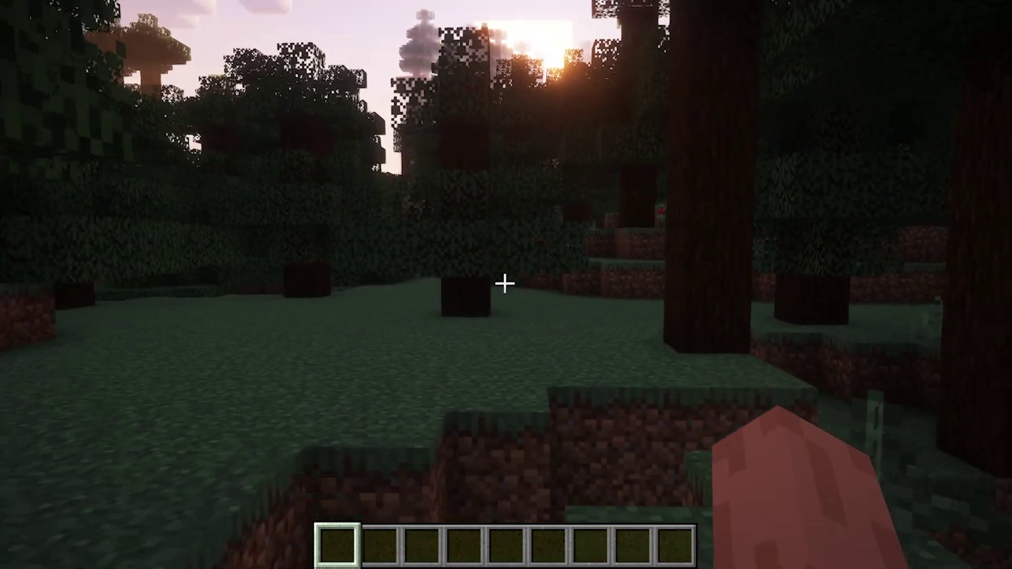
key("w")
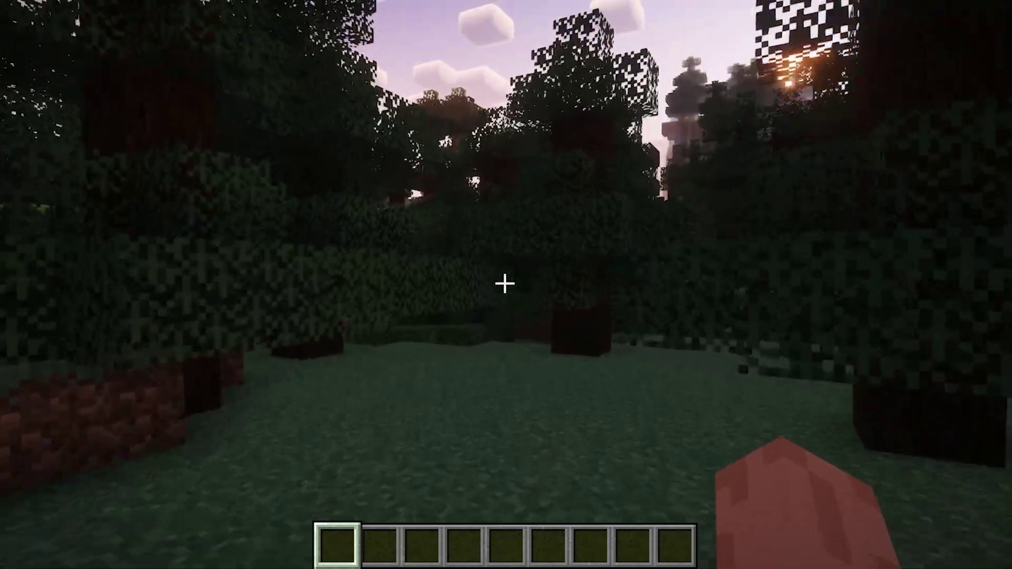
key("w")
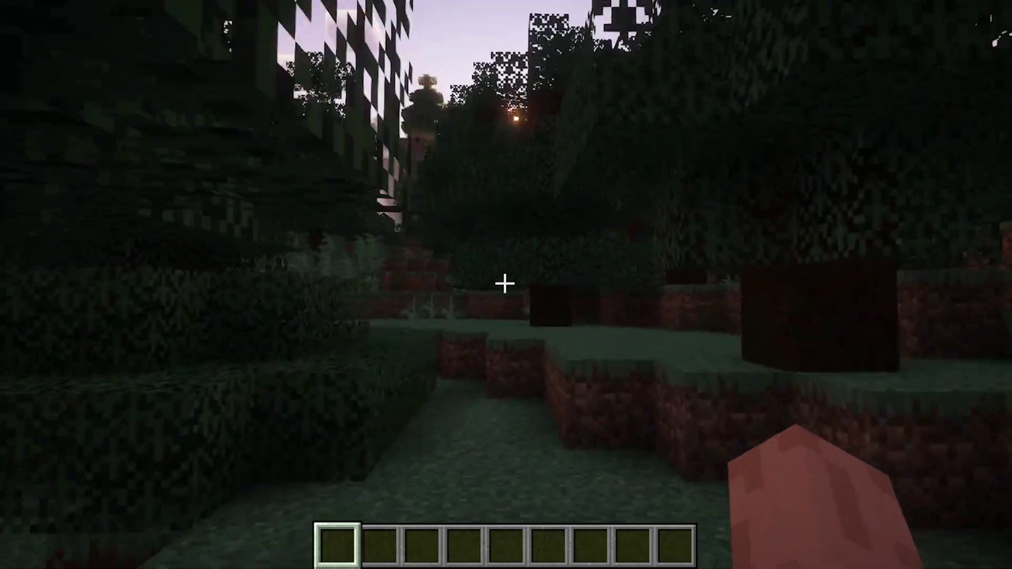
key("w")
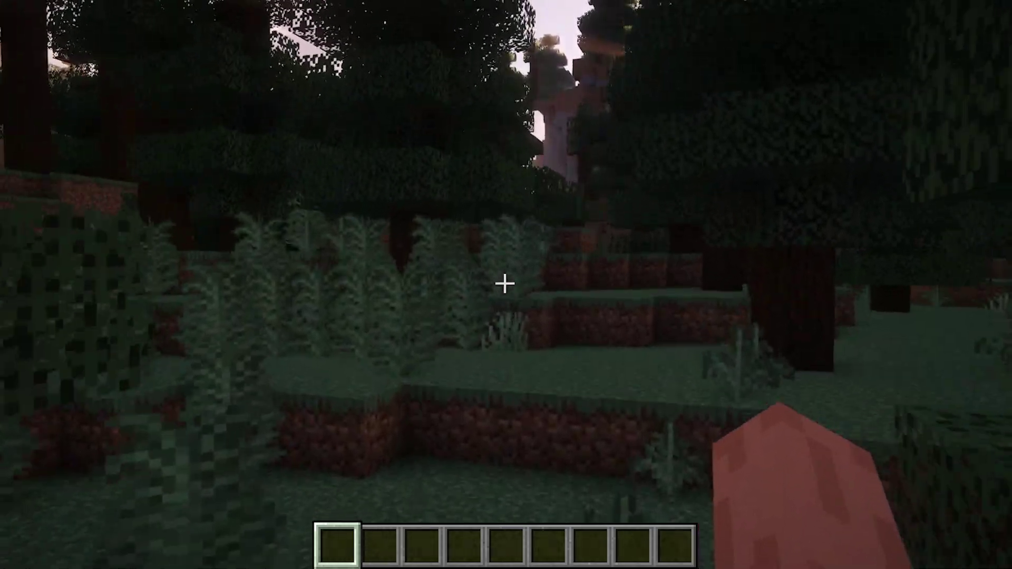
key("w")
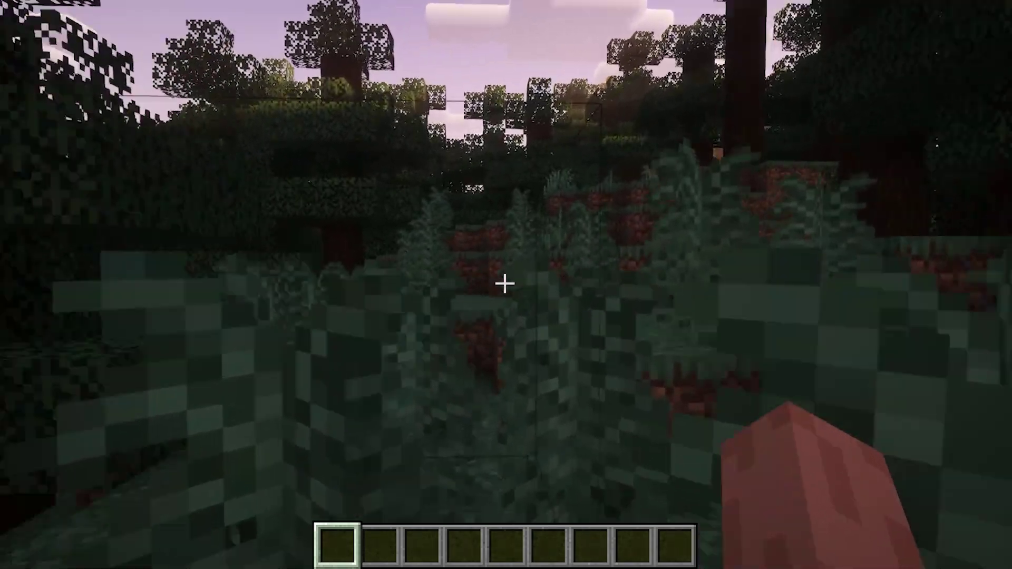
key("w")
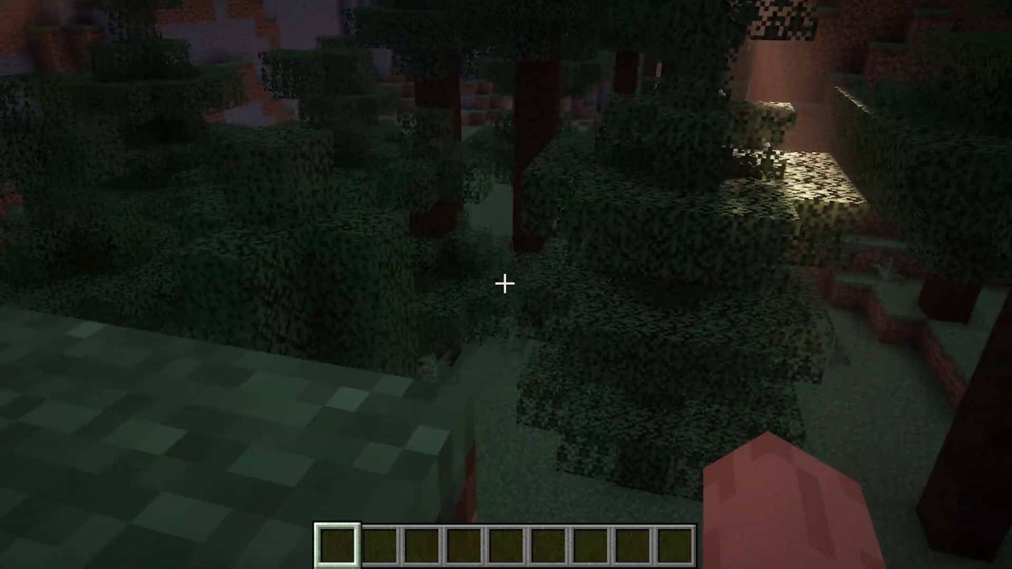
key("w")
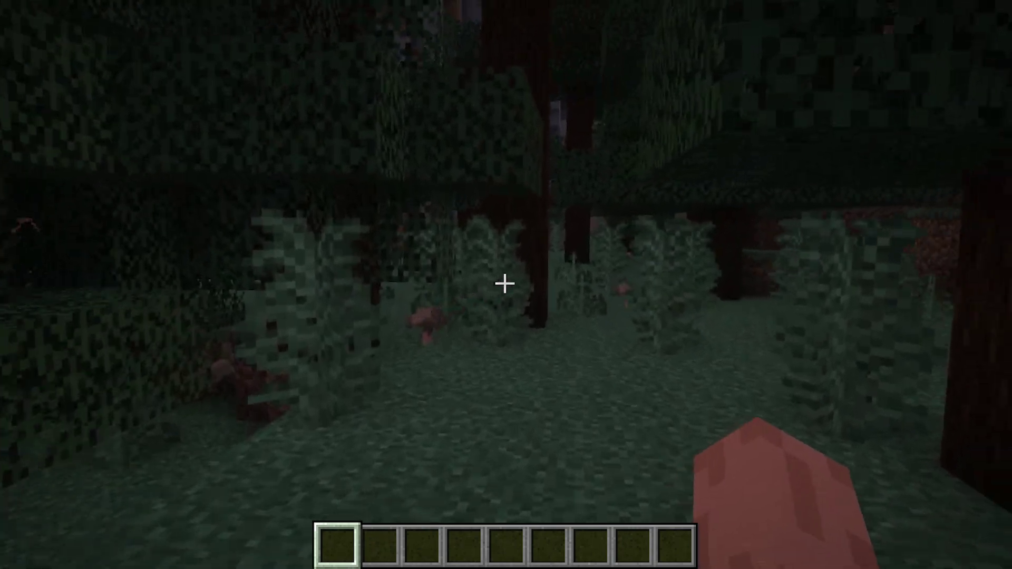